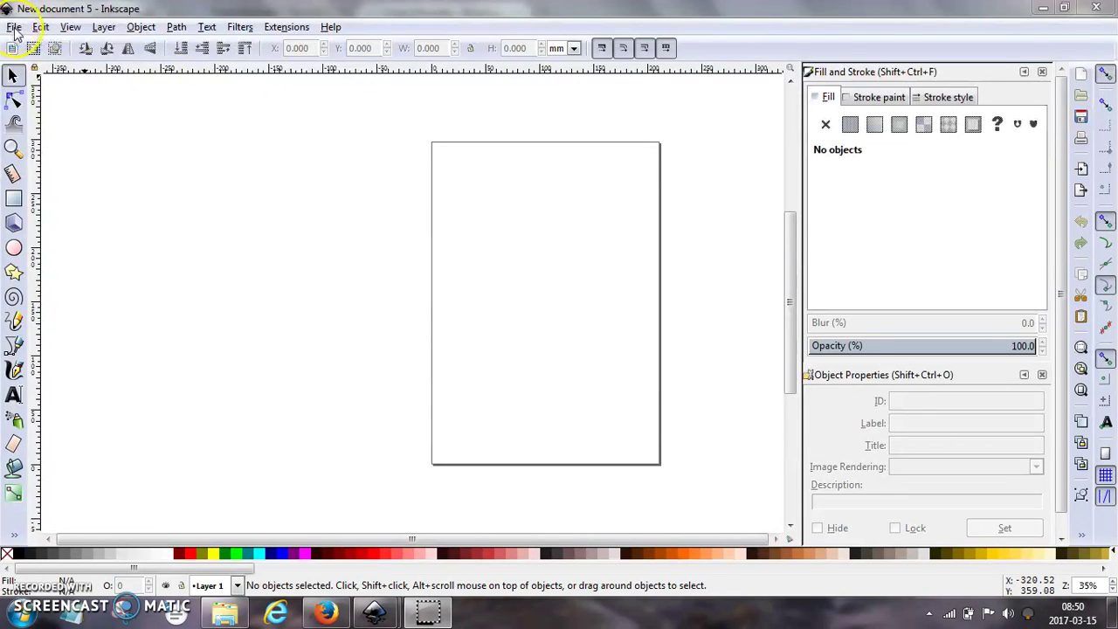
Open the document properties and set the page orientation to landscape.
left_click(15, 31)
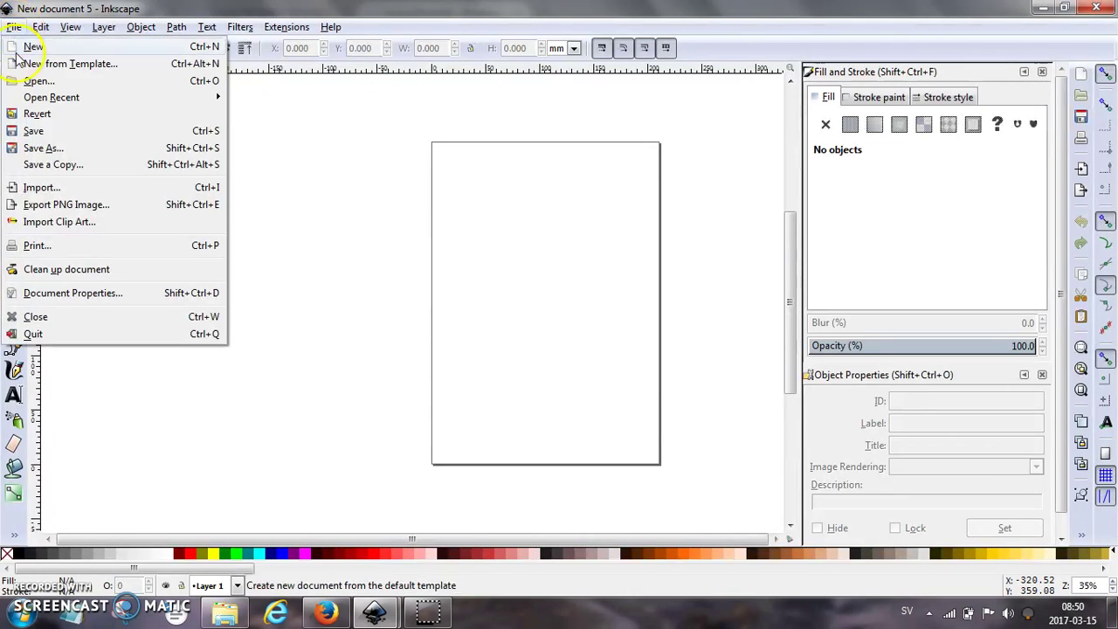
left_click(42, 280)
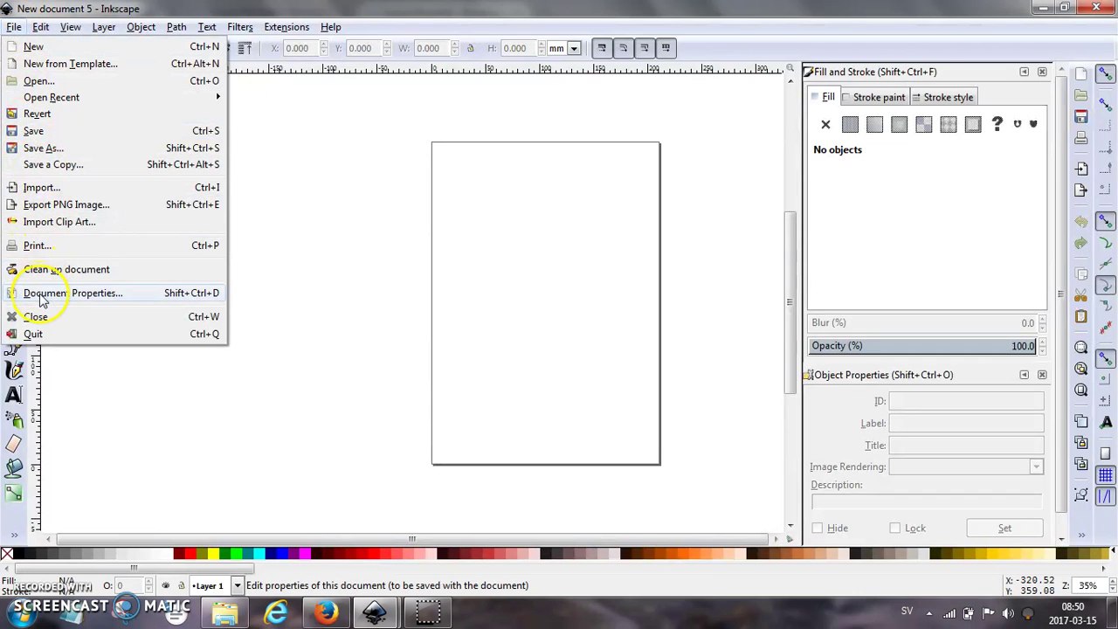
left_click(62, 295)
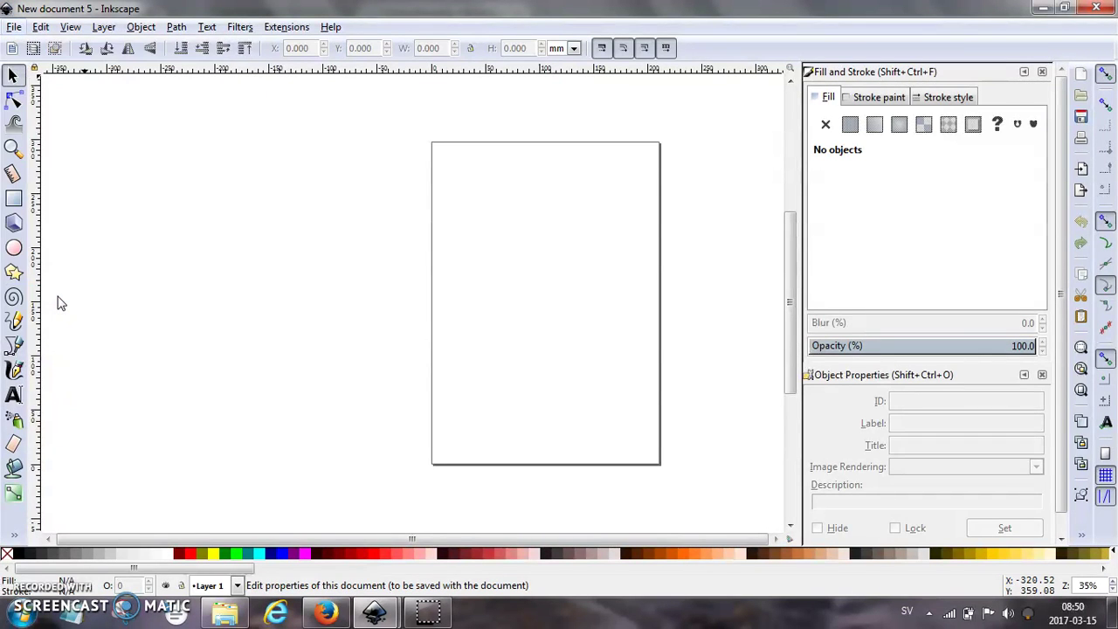
left_click_drag(963, 13, 659, 21)
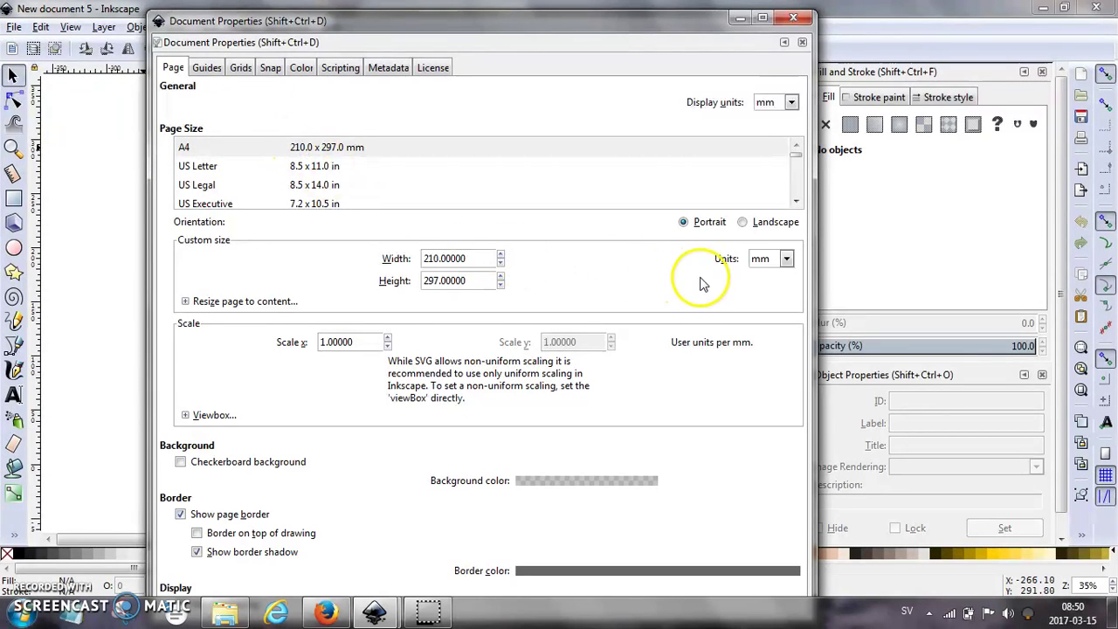
left_click(741, 223)
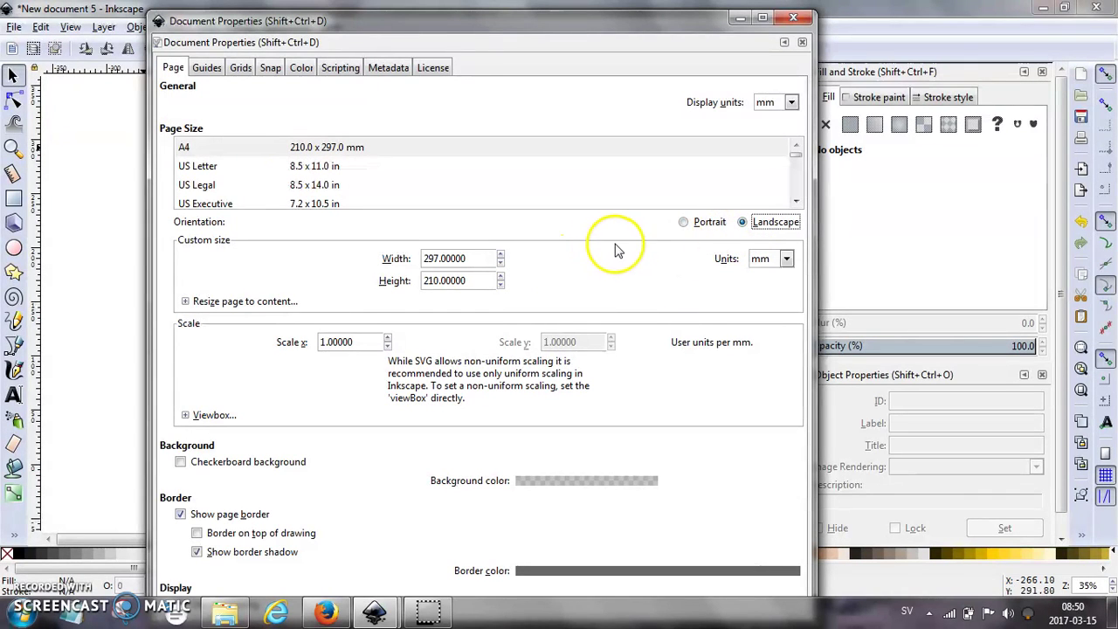
Set the custom page size units to cm and make the page 60 cm wide and 20 cm high.
left_click(787, 260)
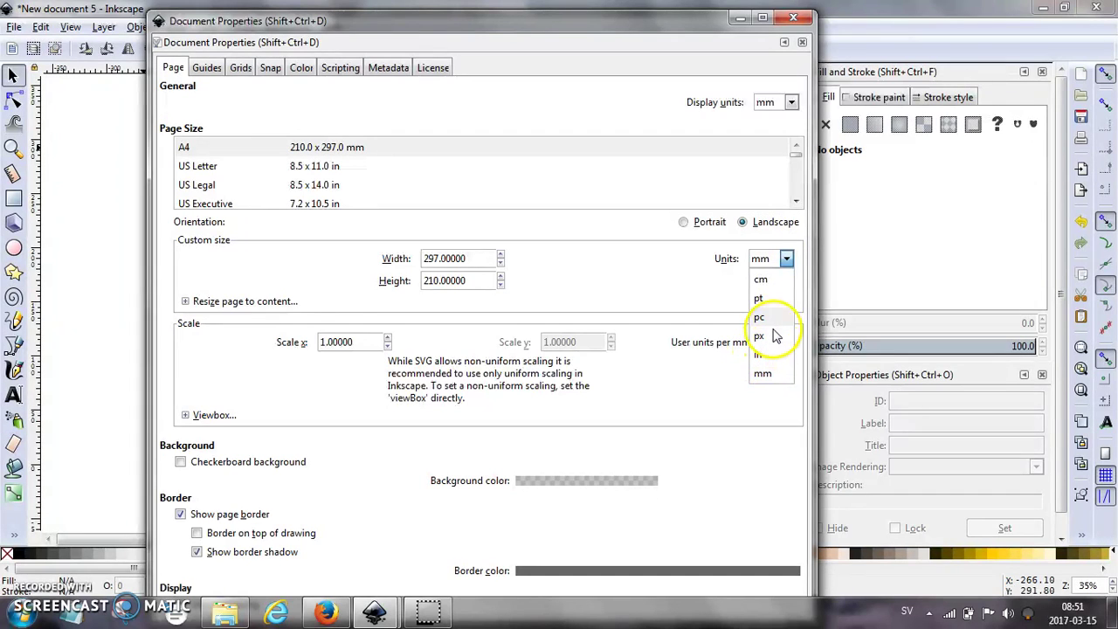
left_click(760, 279)
double_click(444, 258)
left_click_drag(474, 259, 392, 258)
type("60")
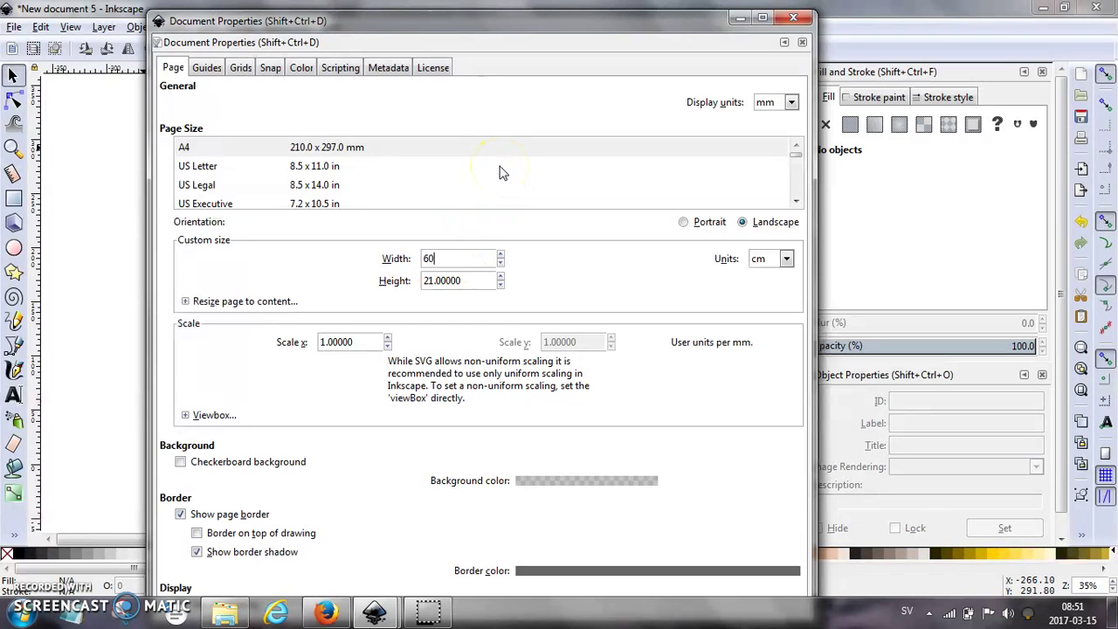
key("Return")
left_click_drag(471, 280, 388, 280)
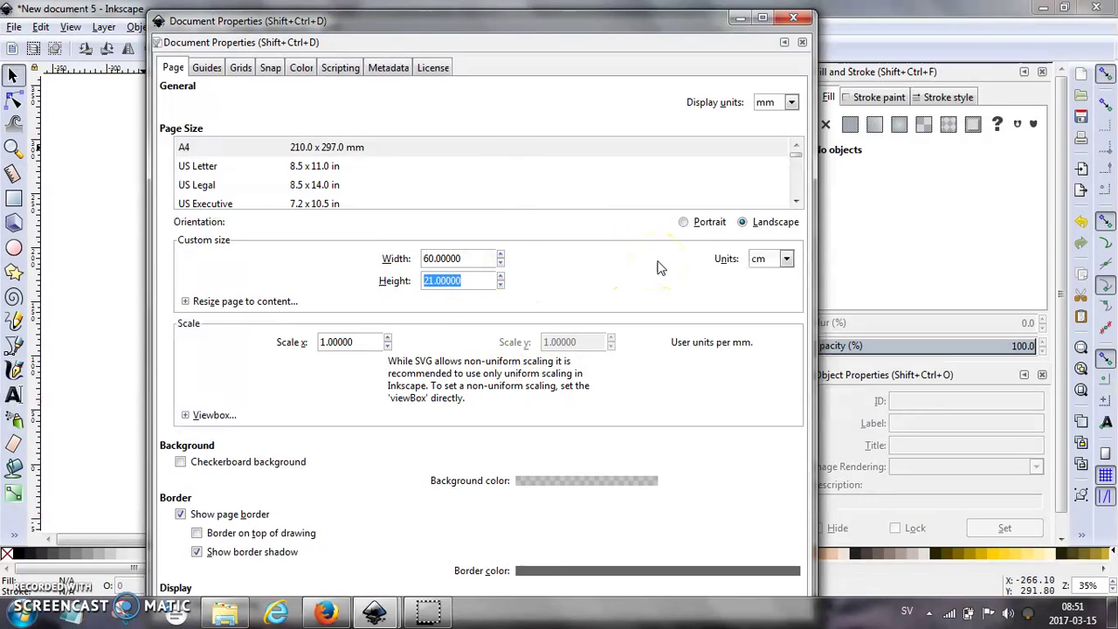
type("20")
left_click(659, 284)
key("Return")
Switch the custom page size units to inches and back to centimetres.
left_click(776, 279)
left_click(786, 259)
left_click(760, 354)
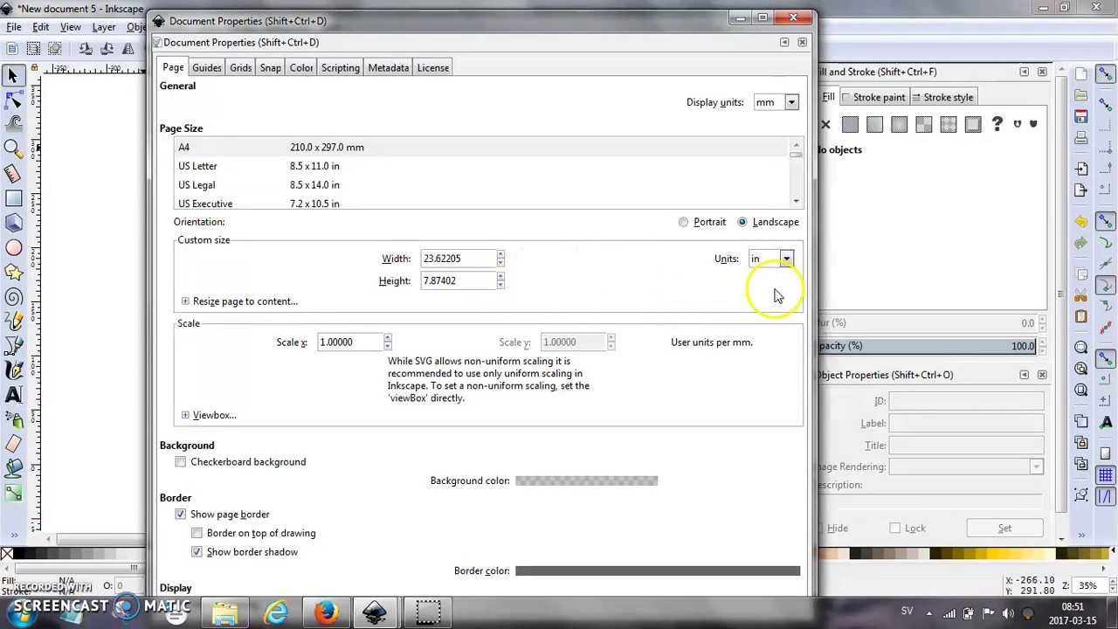
left_click(787, 258)
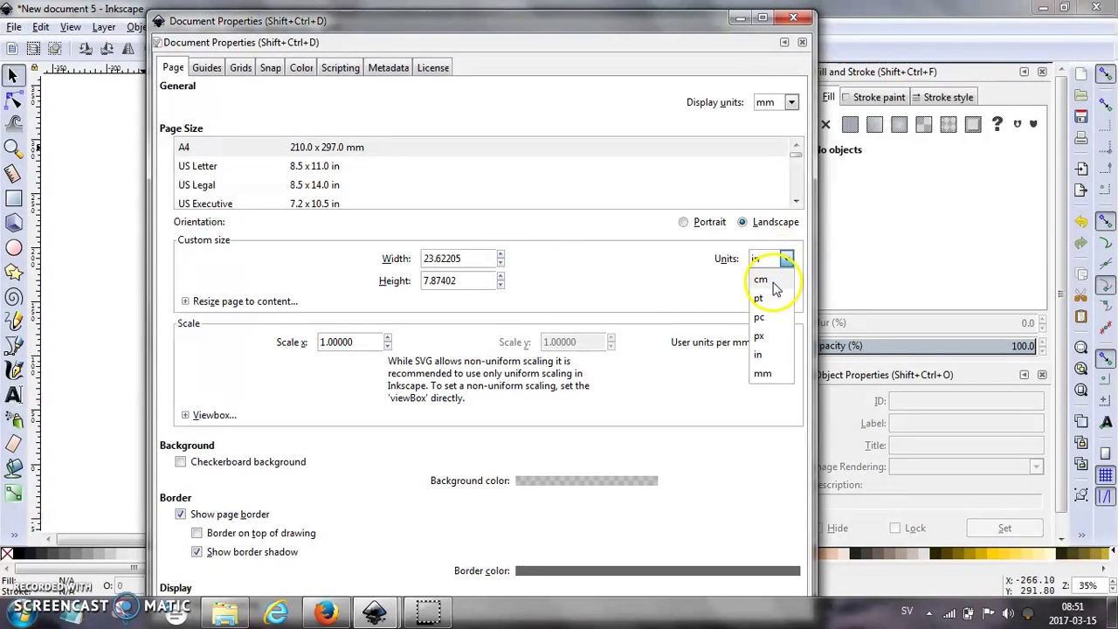
left_click(773, 283)
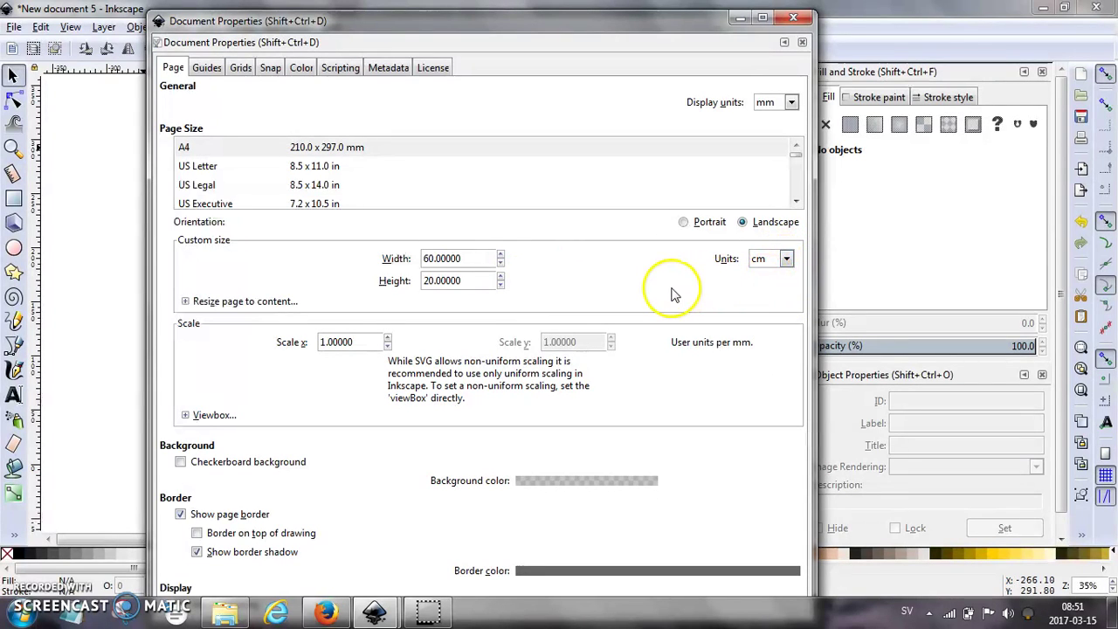
Close the document properties and create a flowed text frame covering most of the page with the text WOOD.
left_click(793, 19)
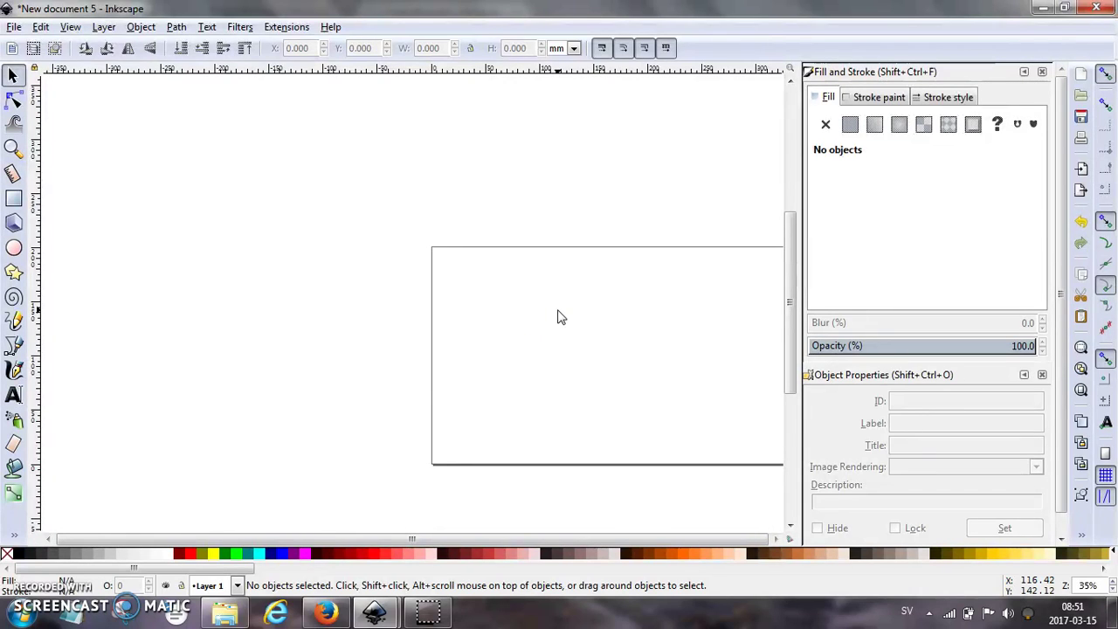
key("minus")
key("minus")
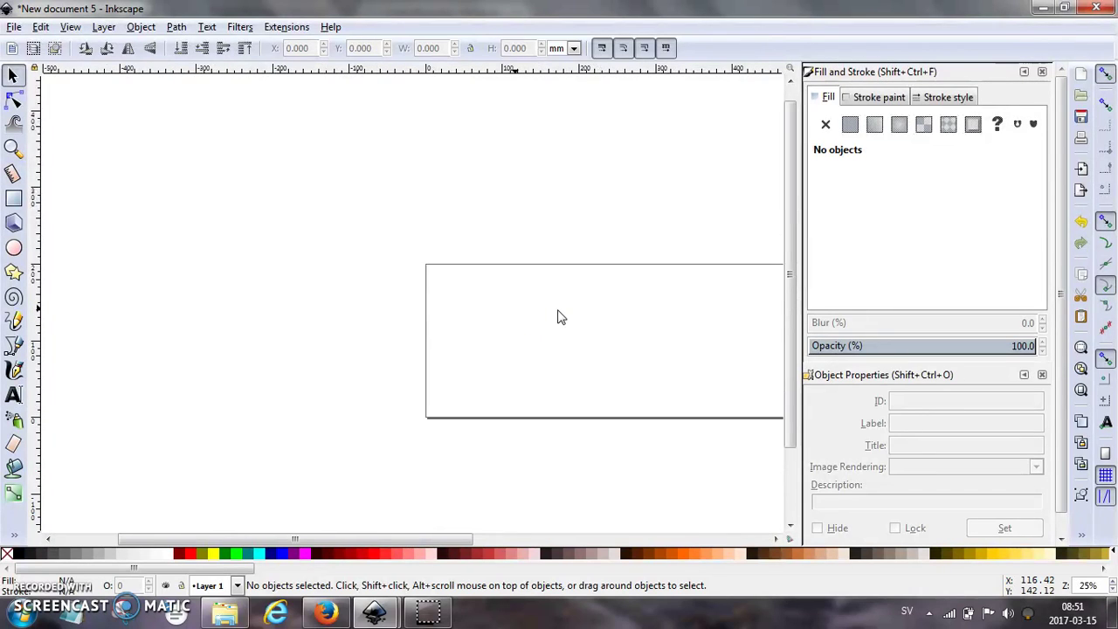
left_click_drag(195, 539, 318, 542)
key("plus")
key("plus")
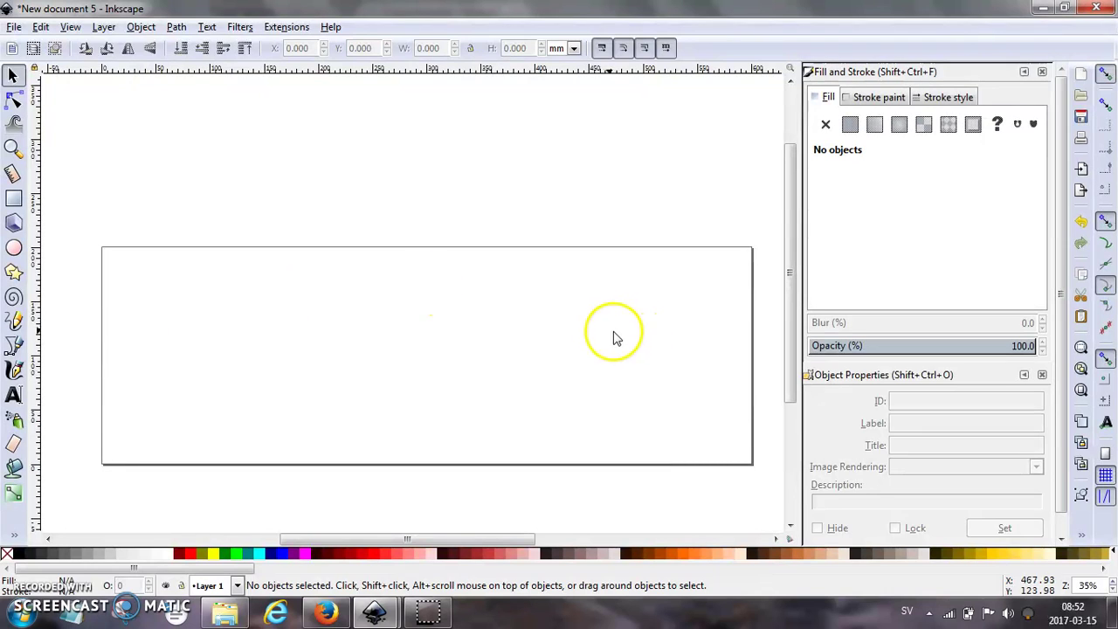
left_click(14, 396)
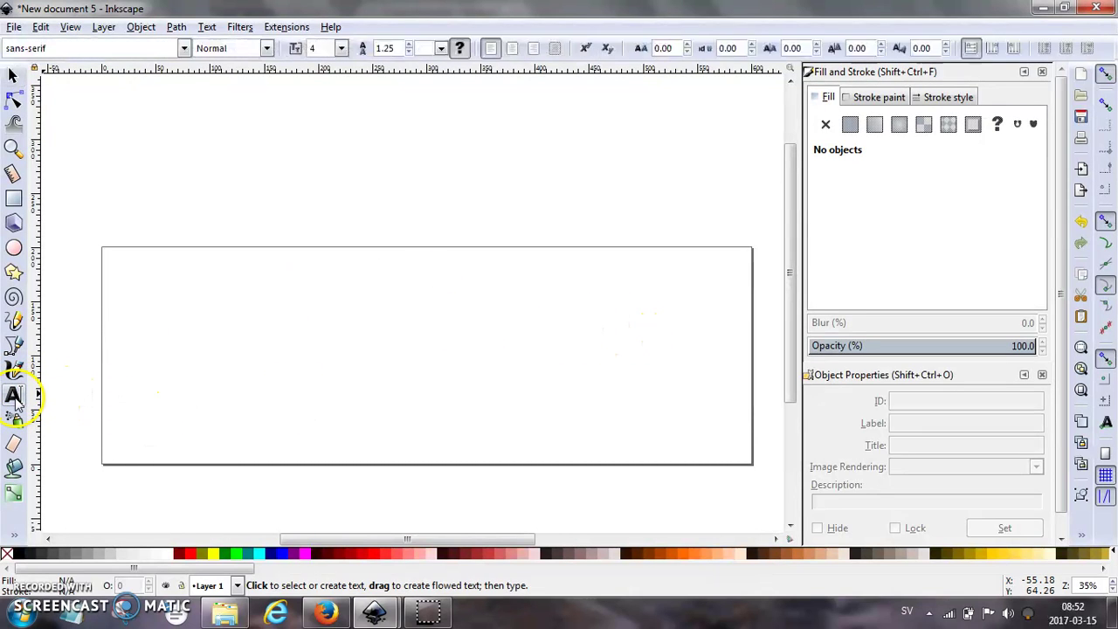
left_click_drag(119, 262, 730, 451)
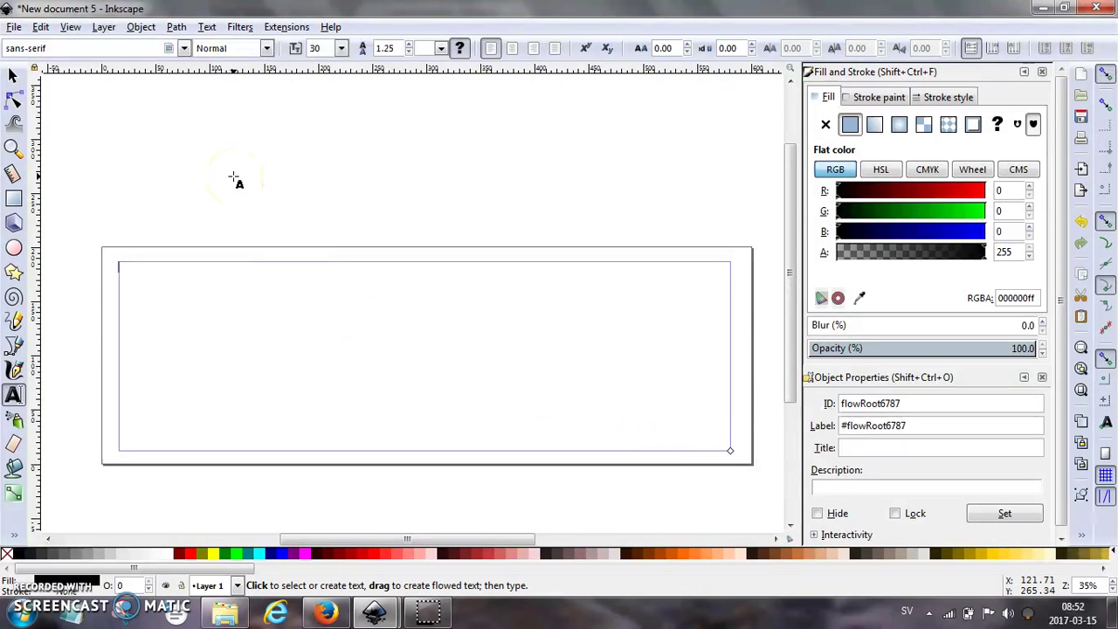
type("WOOD")
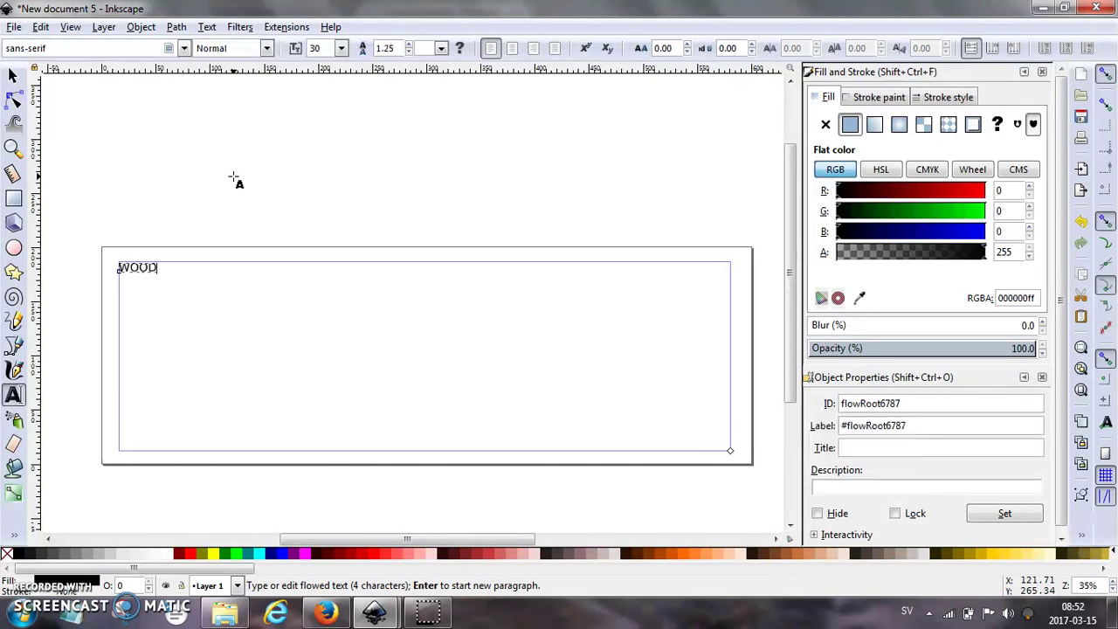
Set the font size of the whole word WOOD to 400 pt.
left_click(131, 268)
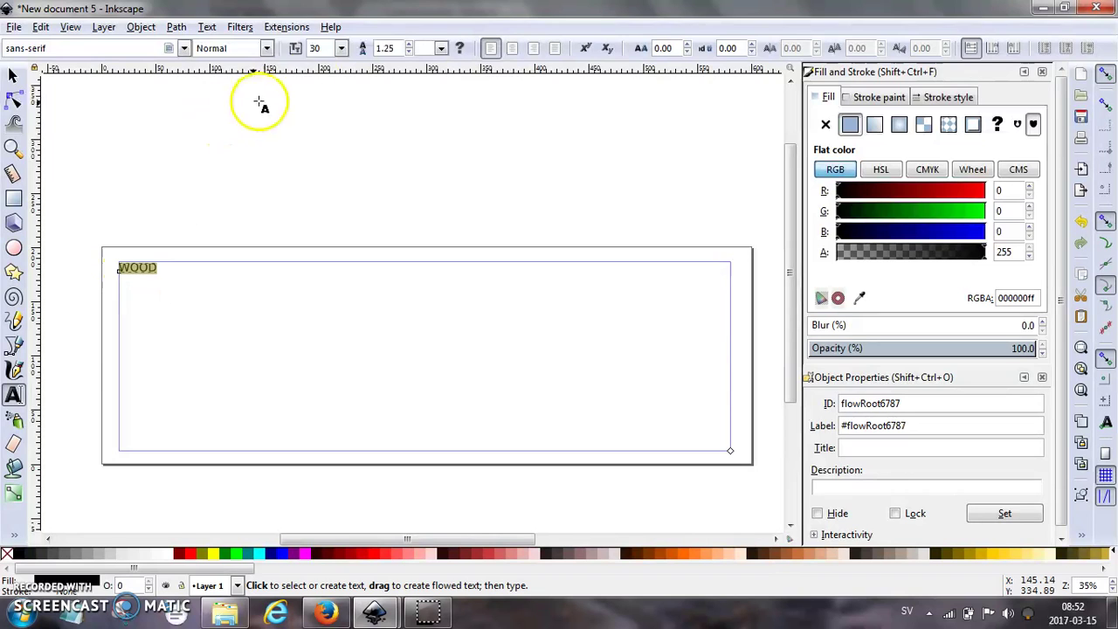
left_click(322, 47)
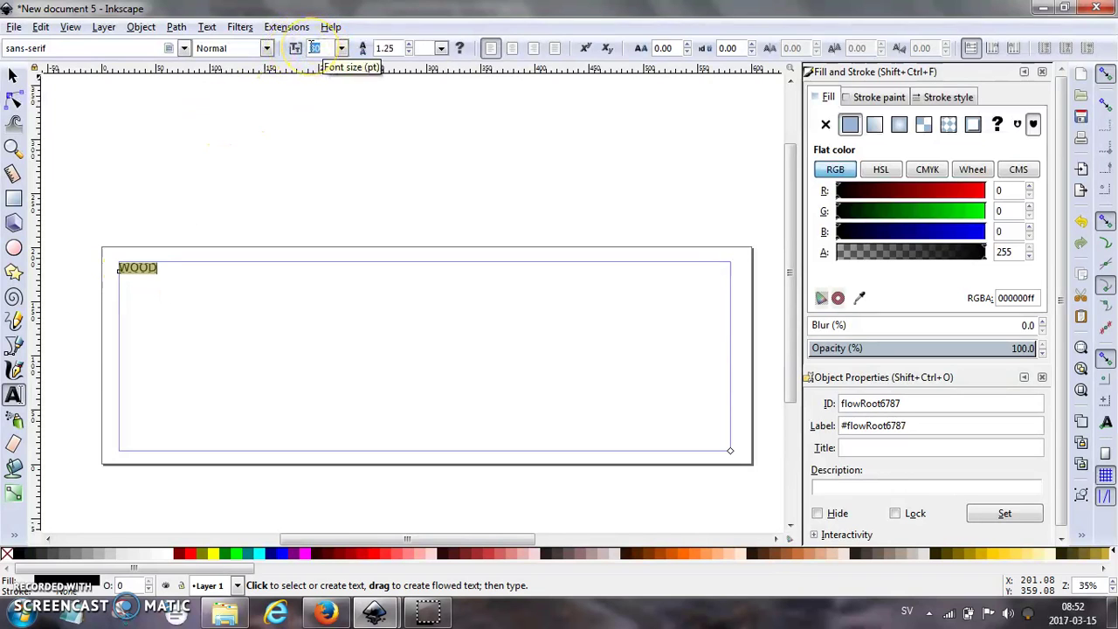
type("4")
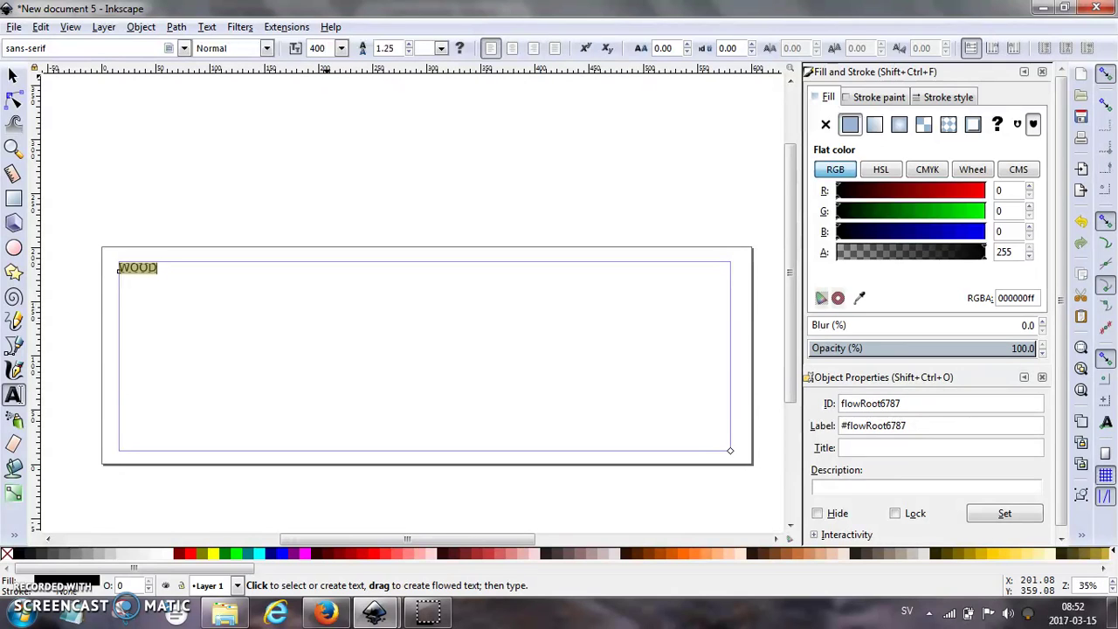
type("00")
key("Return")
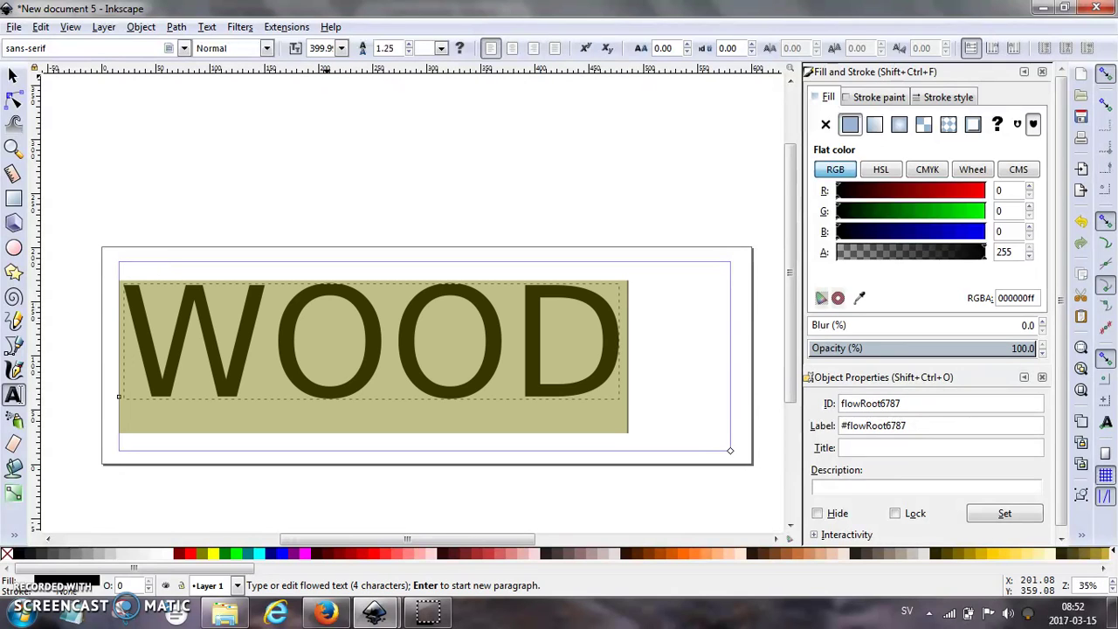
Move the WOOD text to the middle of the page, at about X 73.5 mm and Y 47.8 mm.
left_click(14, 76)
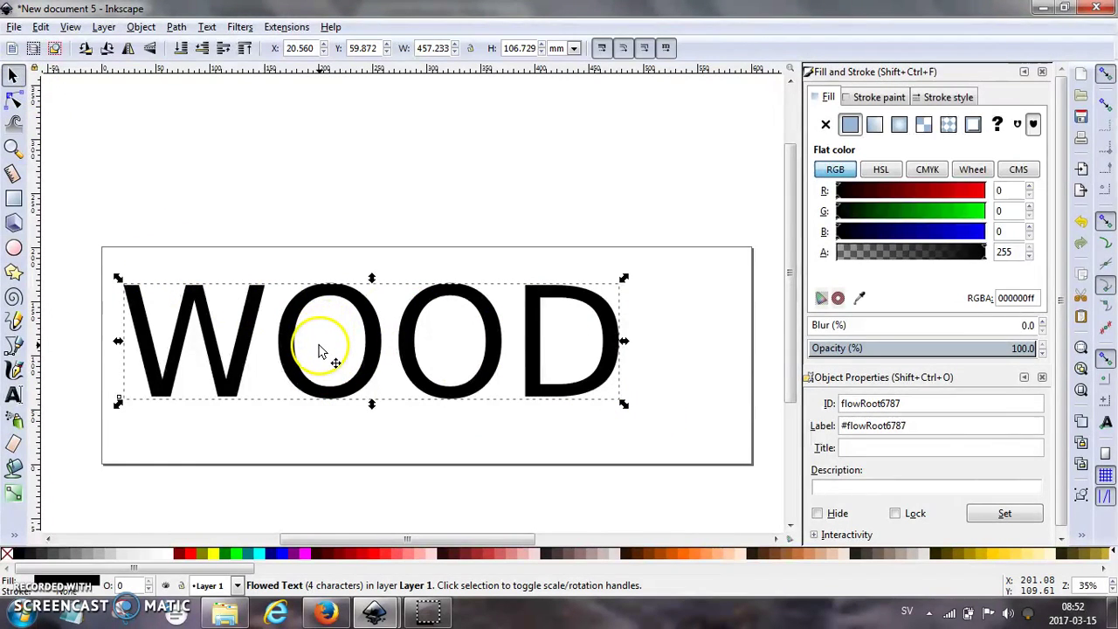
left_click_drag(371, 343, 433, 357)
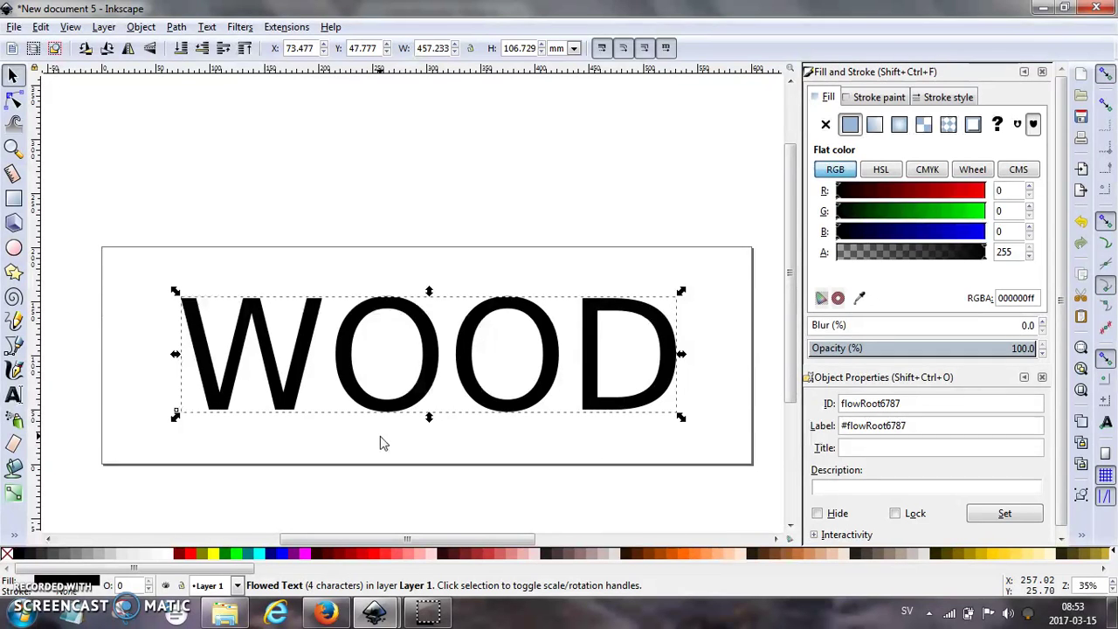
left_click(223, 407)
left_click(295, 439)
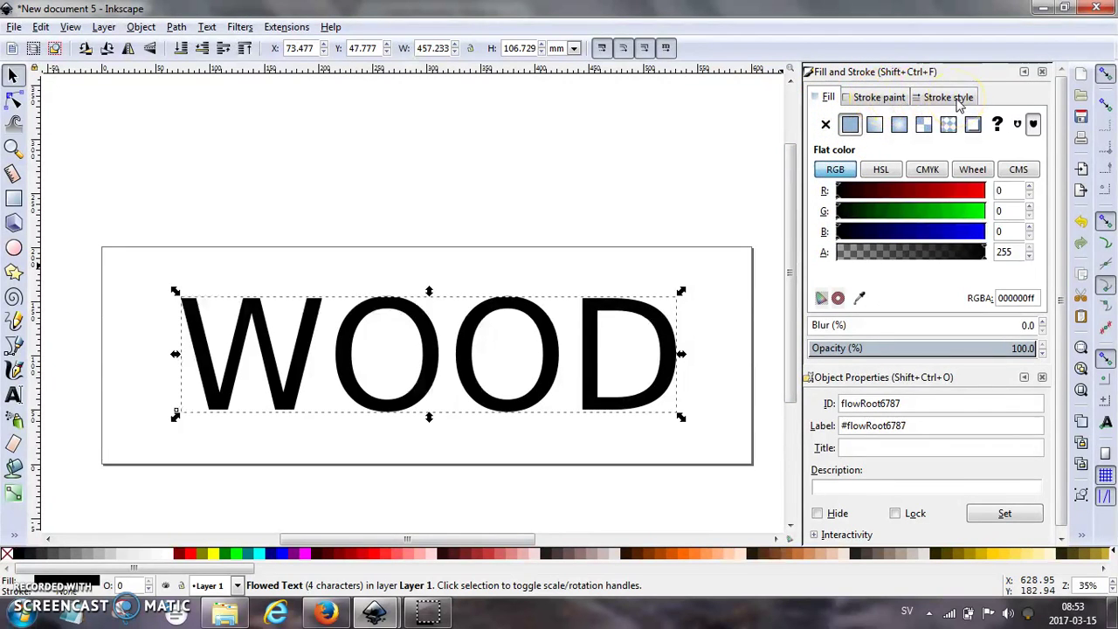
Remove the fill from the WOOD text and give it a flat black stroke.
left_click(825, 125)
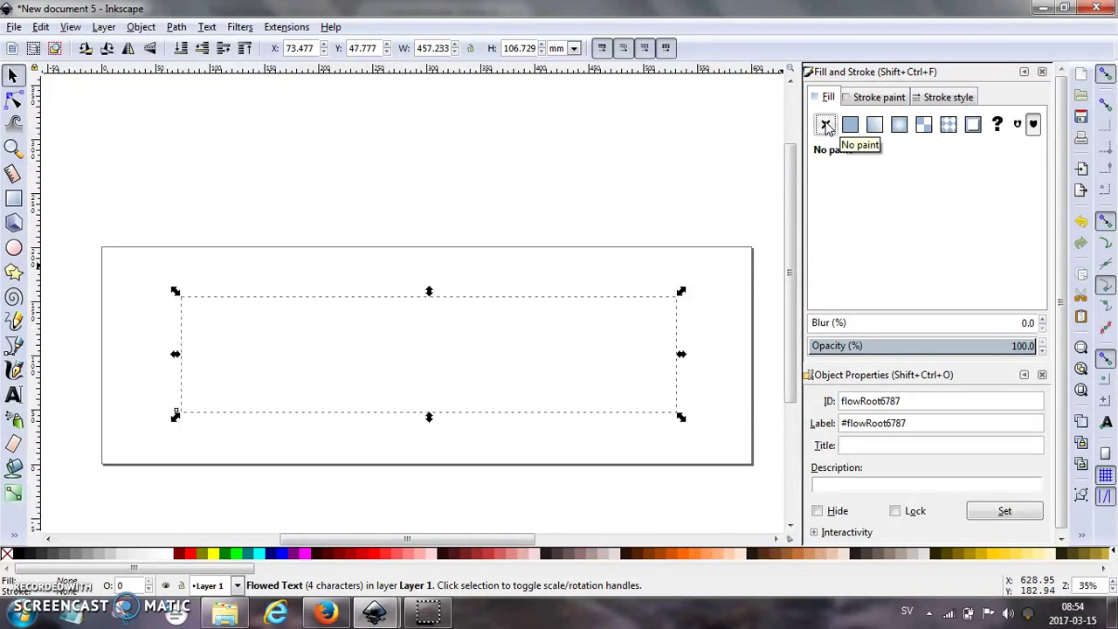
left_click(876, 100)
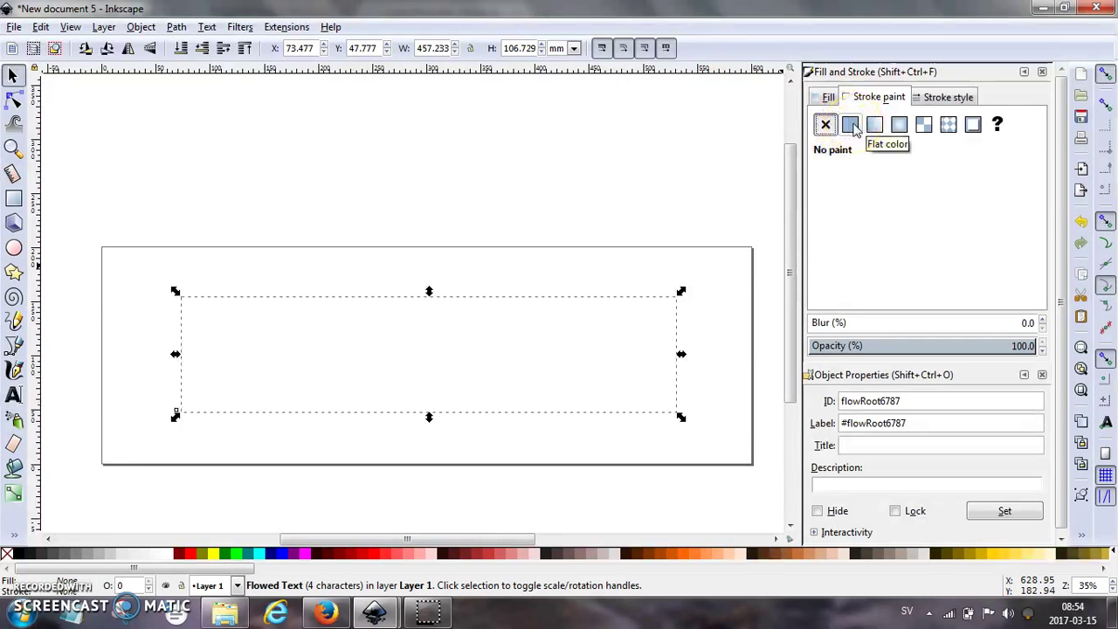
left_click(851, 125)
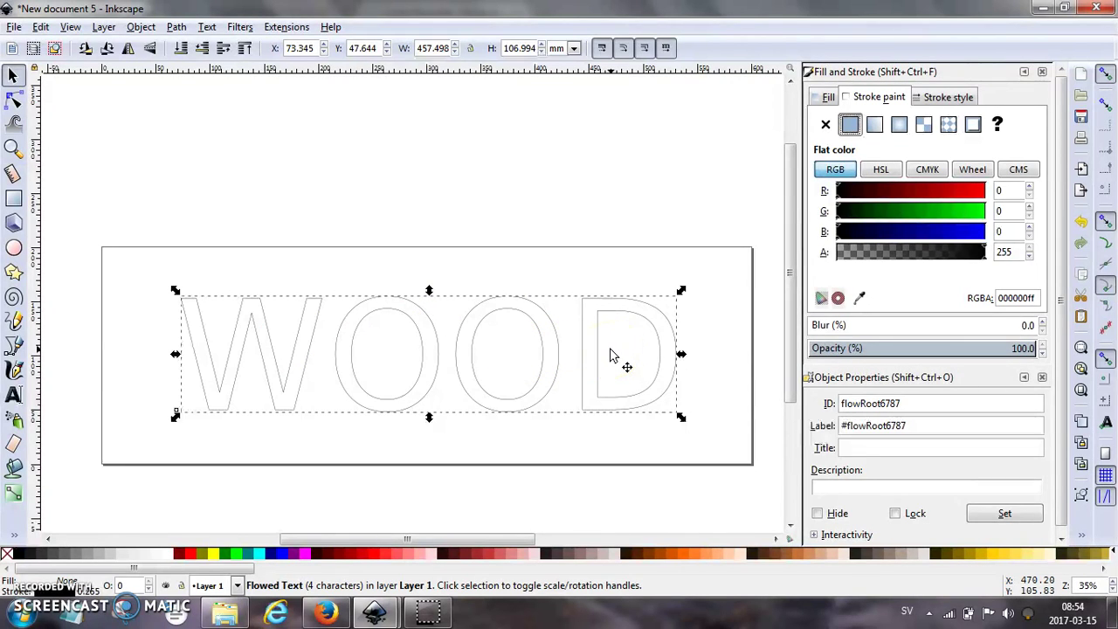
Examine the thickness of the letter outlines up close, and return to a view of the whole page.
key("plus")
key("plus")
key("plus")
key("plus")
key("plus")
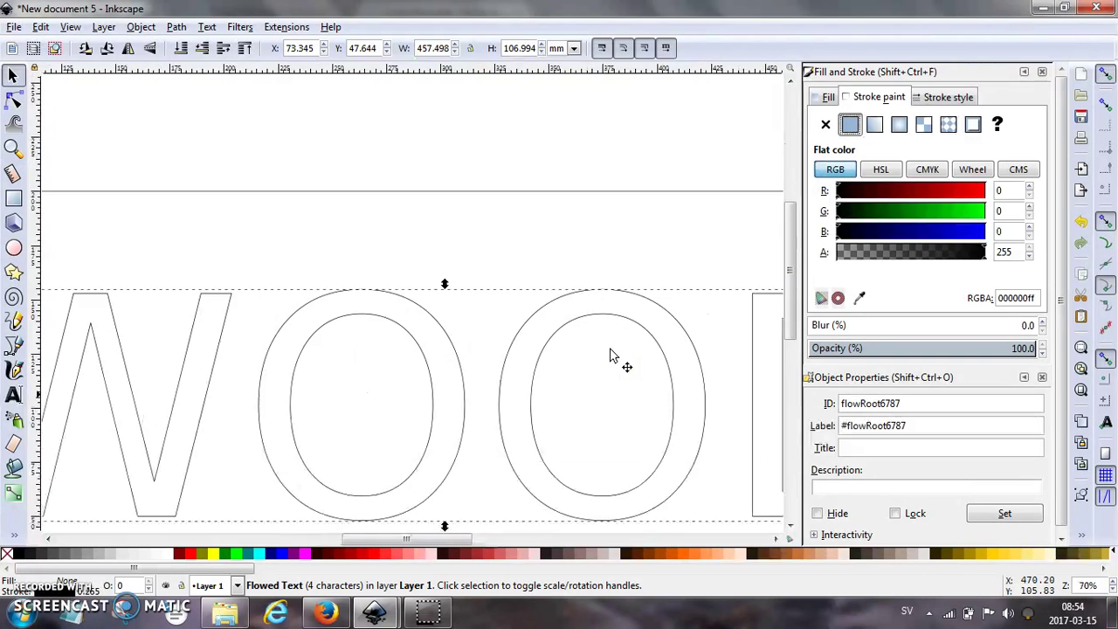
key("plus")
key("plus")
key("plus")
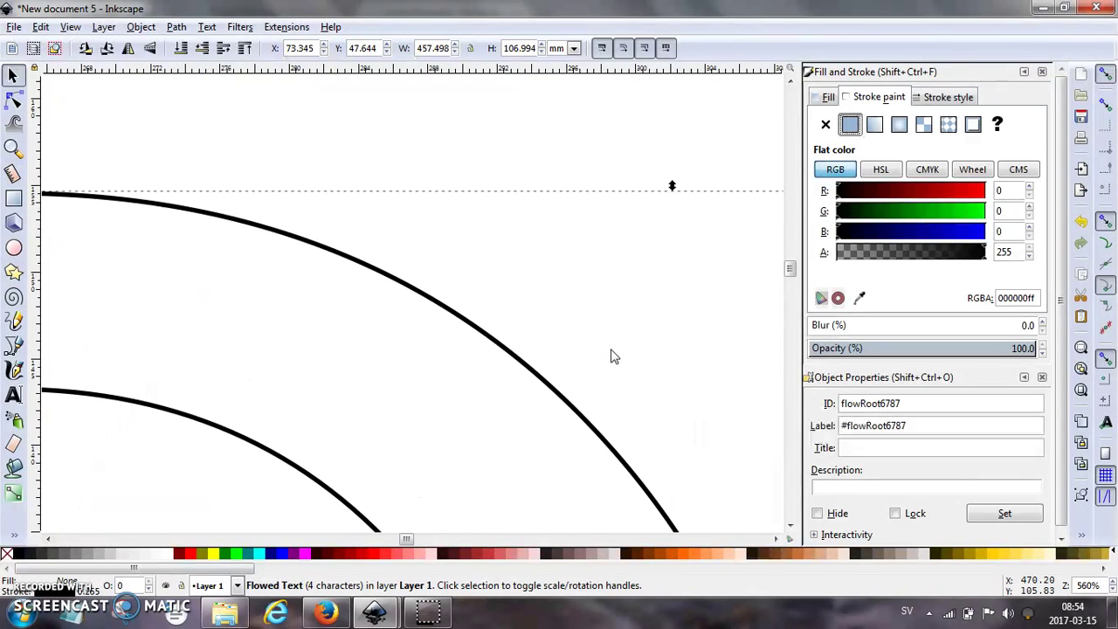
key("minus")
key("minus")
key("minus")
key("minus")
key("minus")
key("minus")
key("minus")
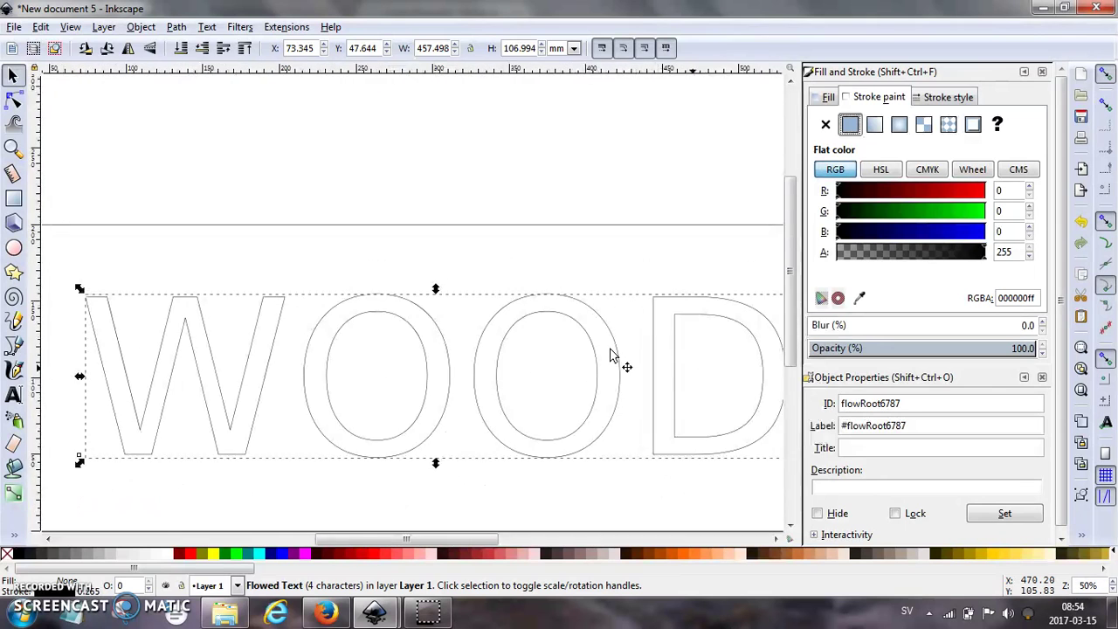
key("minus")
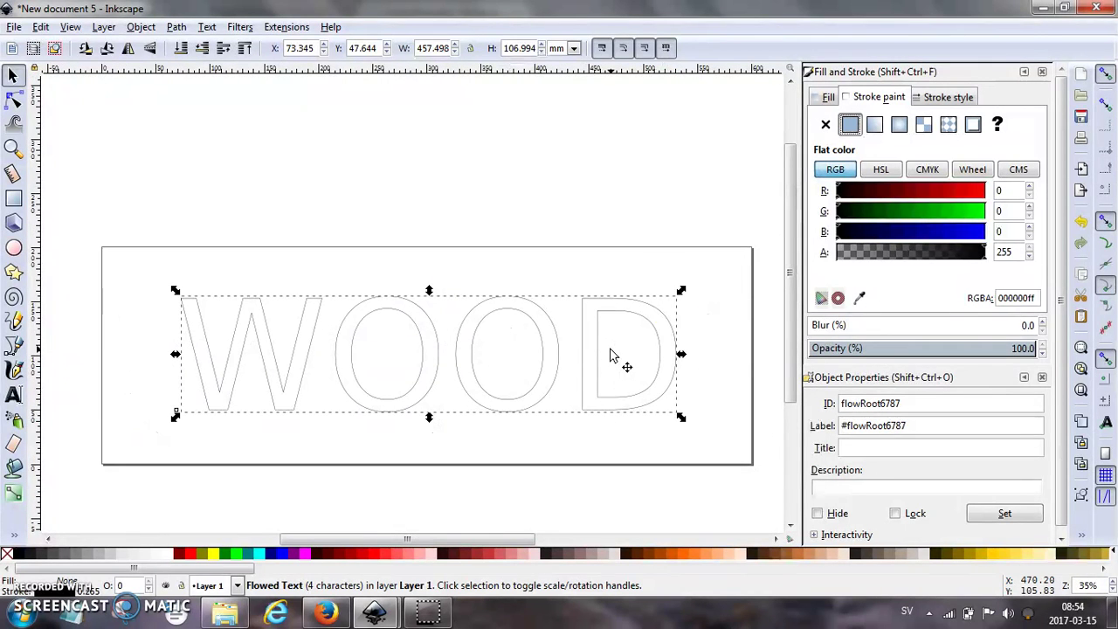
Set the dash pattern offset of the text's stroke to 5.00 and deselect the text.
left_click(959, 96)
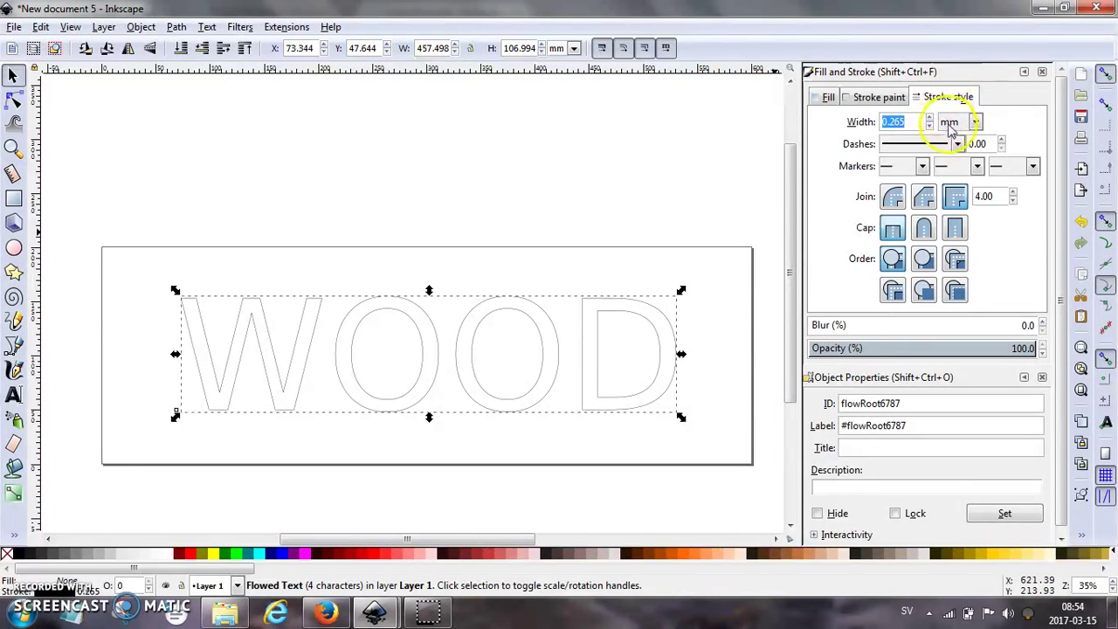
double_click(978, 143)
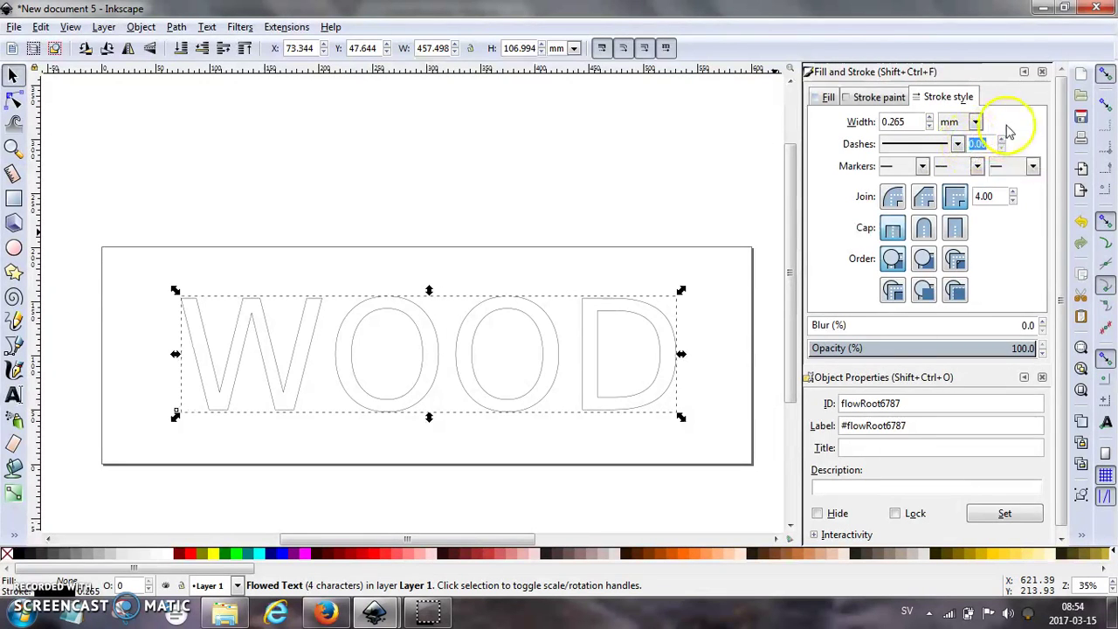
type("5")
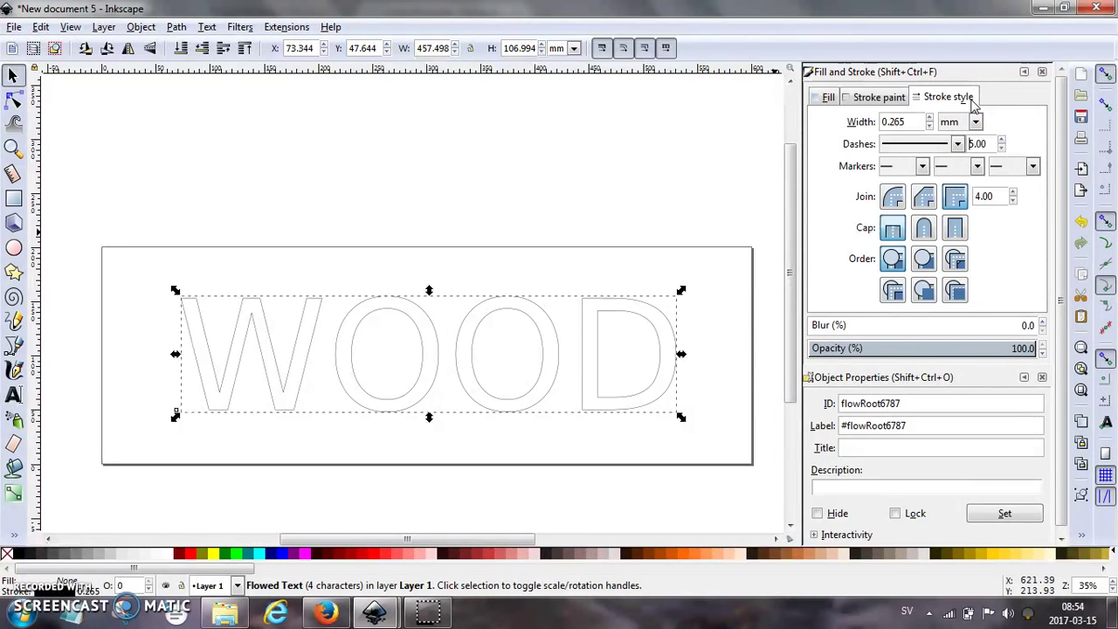
left_click(671, 286)
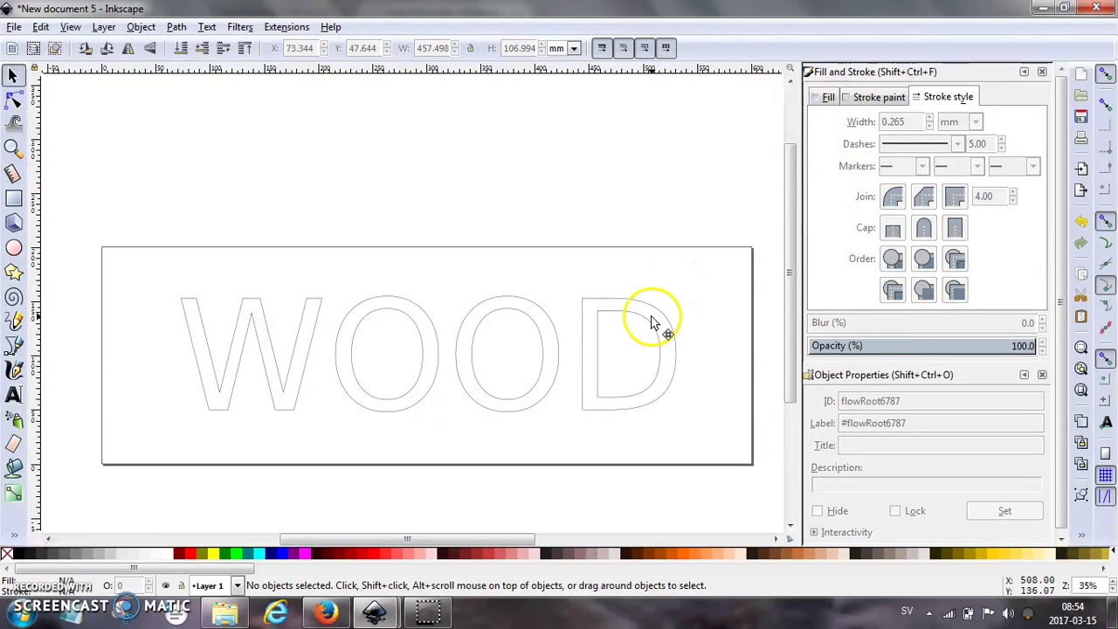
Select the WOOD text and set its stroke width to 5 mm.
left_click(652, 322)
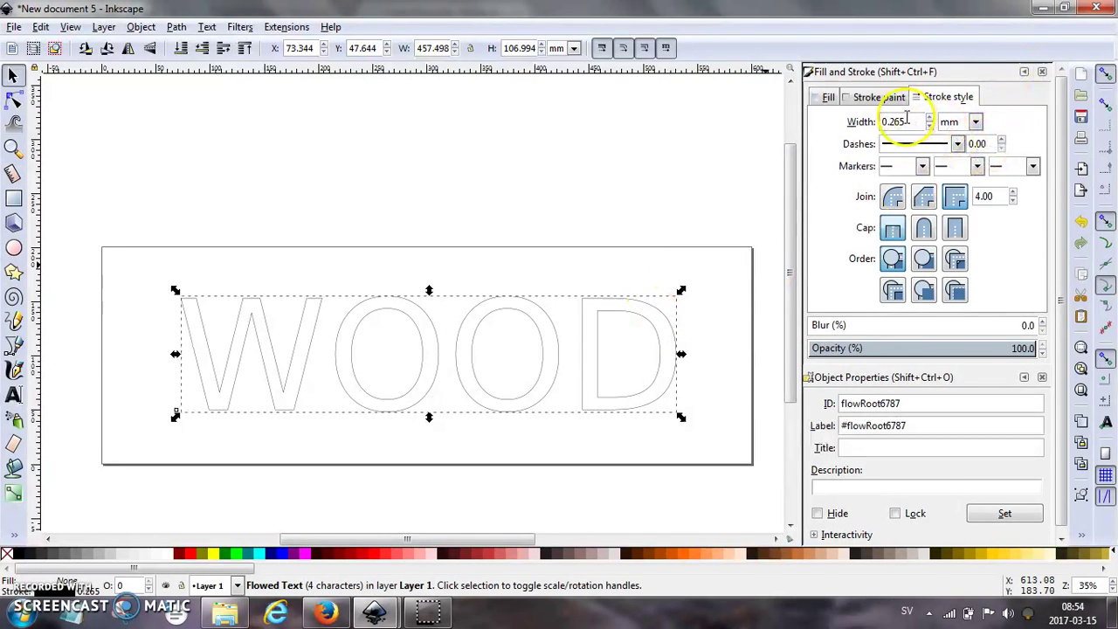
left_click_drag(907, 120, 874, 121)
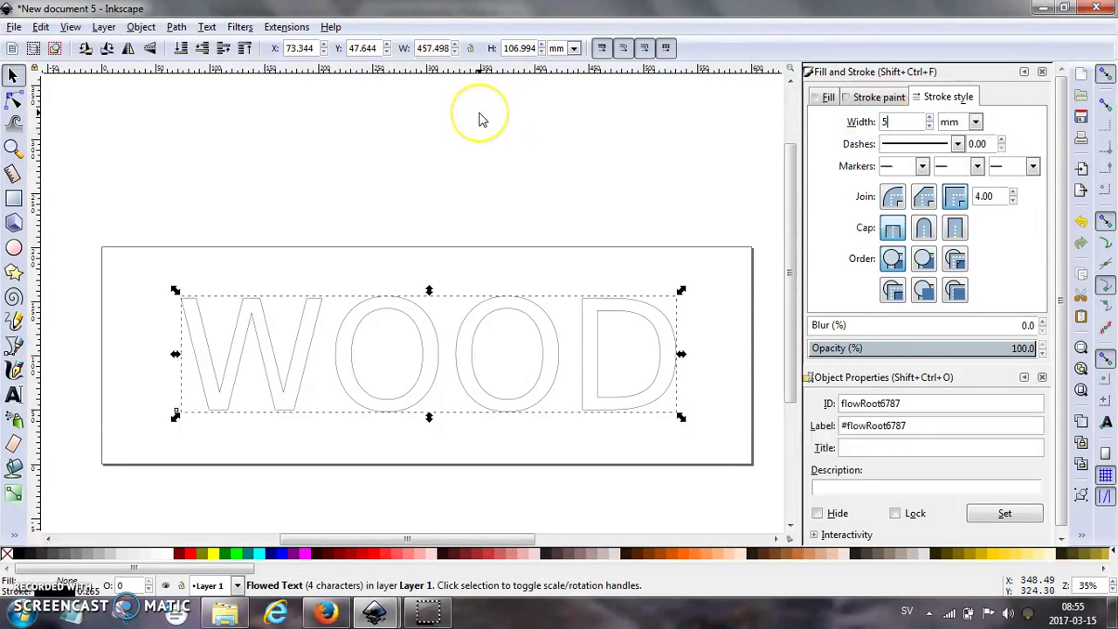
key("Return")
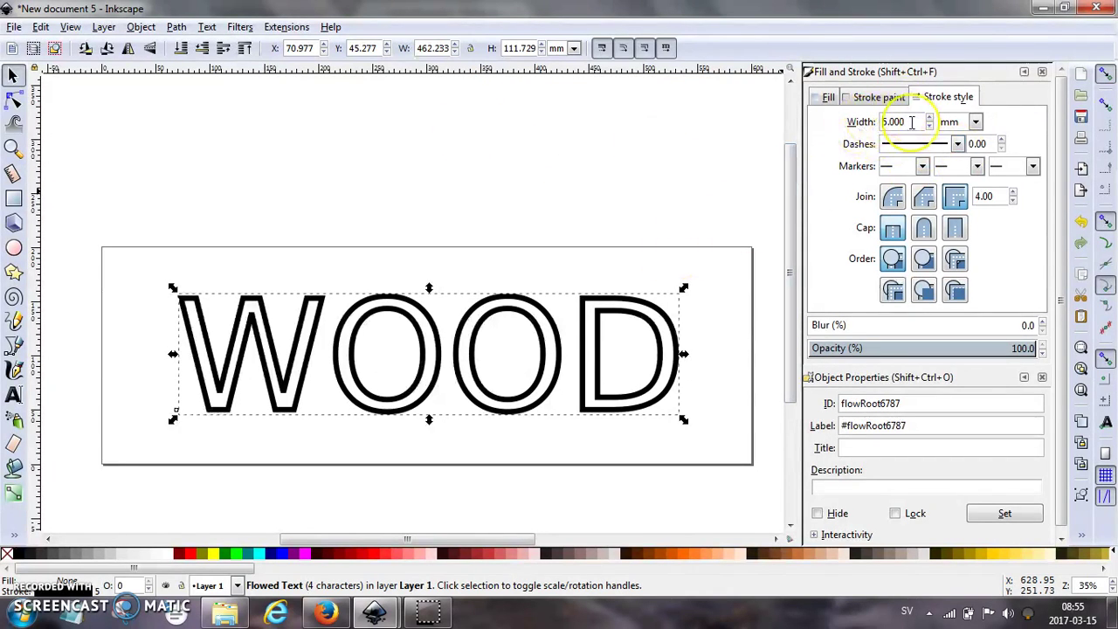
Set the stroke width of the WOOD text to 1 mm and deselect the text.
left_click_drag(909, 121, 885, 122)
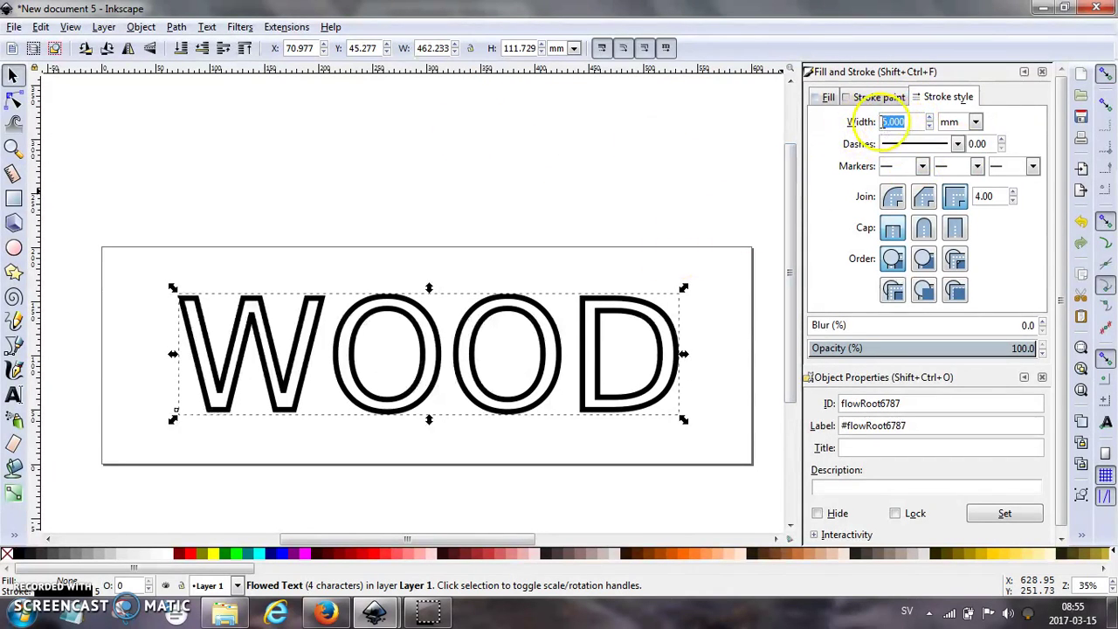
type("+")
key("Return")
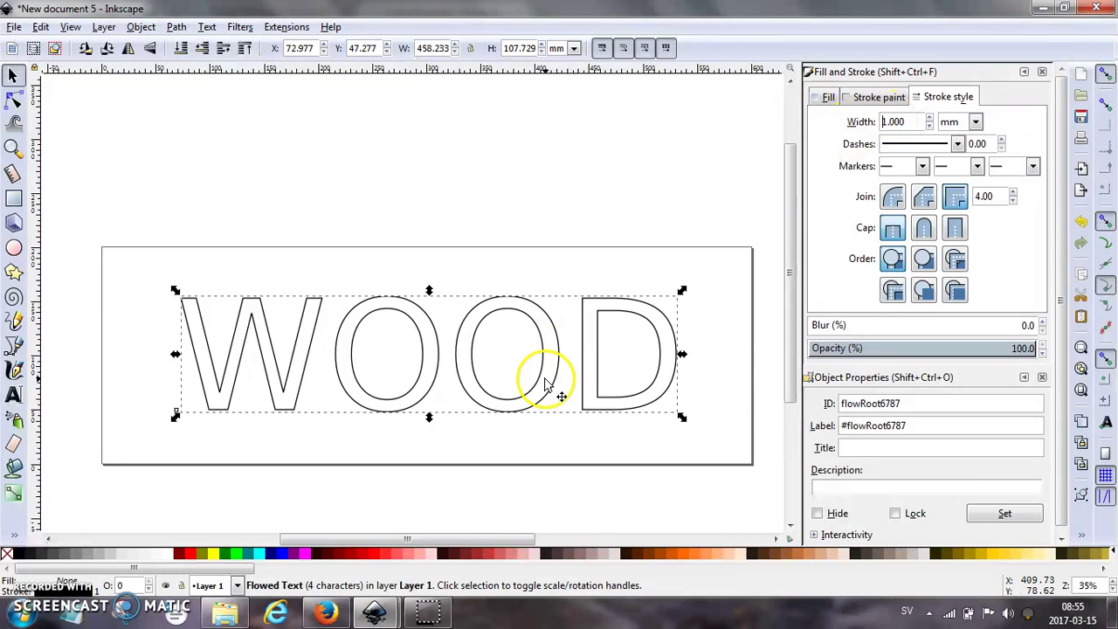
left_click(564, 404)
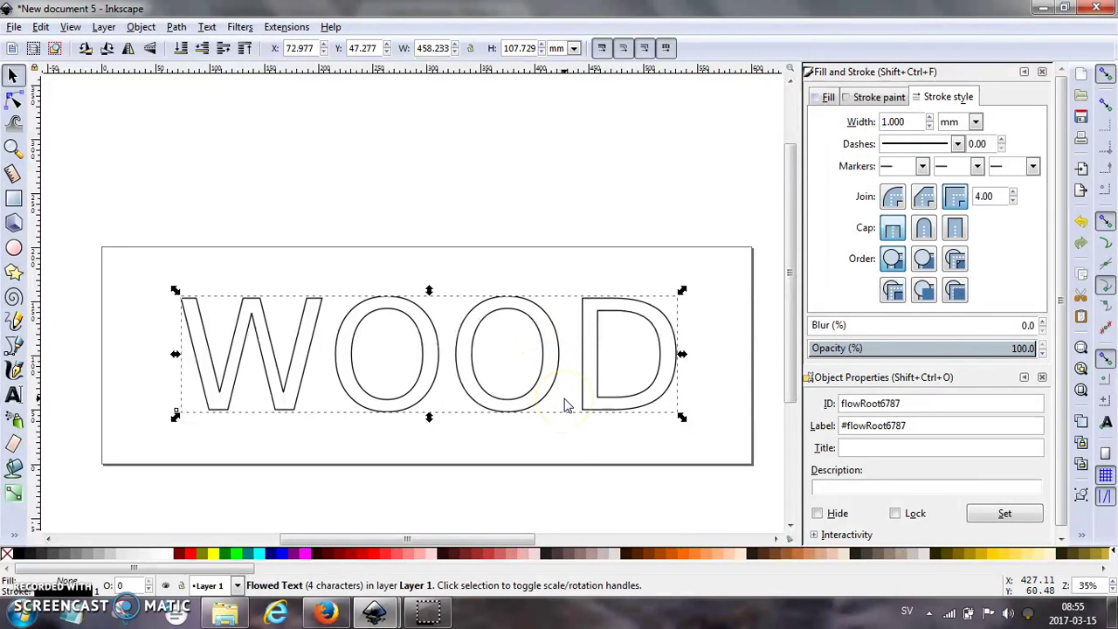
left_click(560, 437)
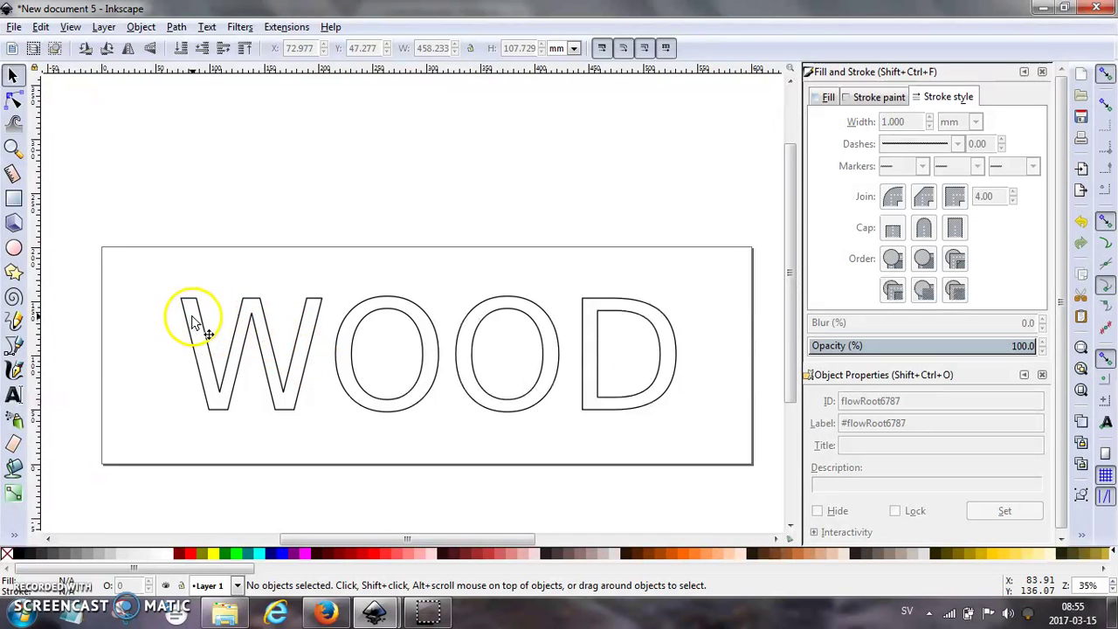
Flip the WOOD text horizontally so it reads mirrored, and deselect it.
left_click(255, 327)
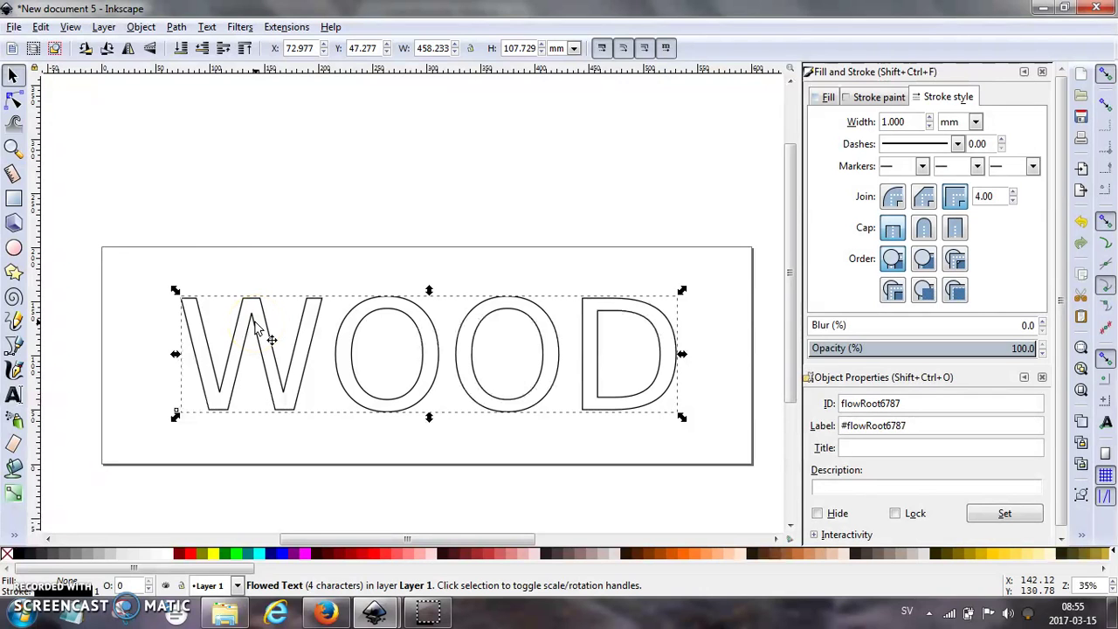
left_click(140, 27)
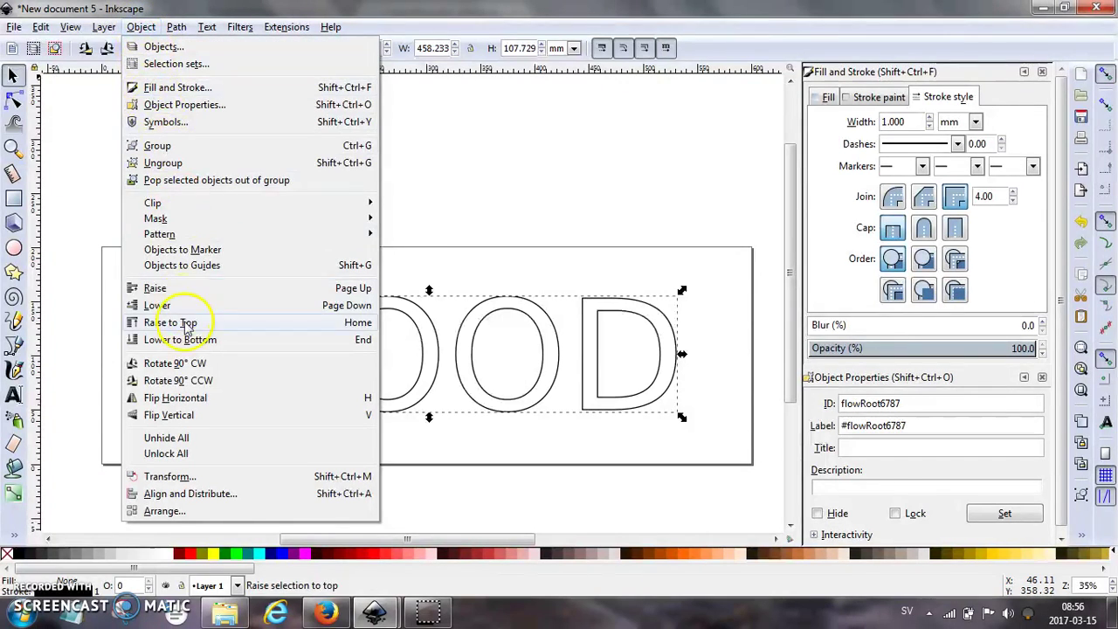
left_click(186, 401)
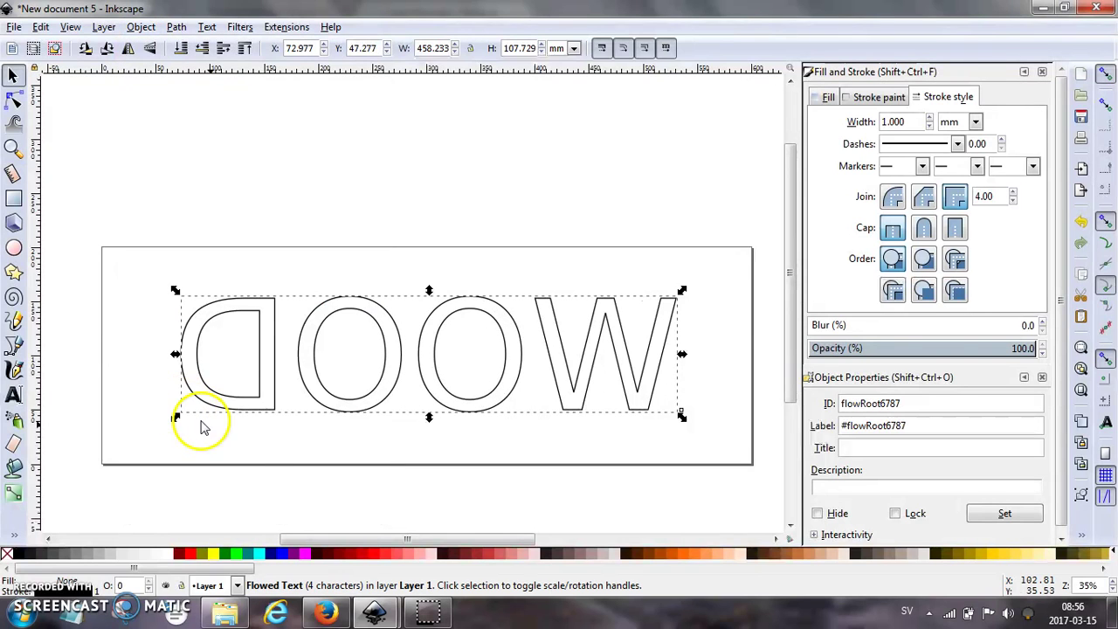
left_click(267, 448)
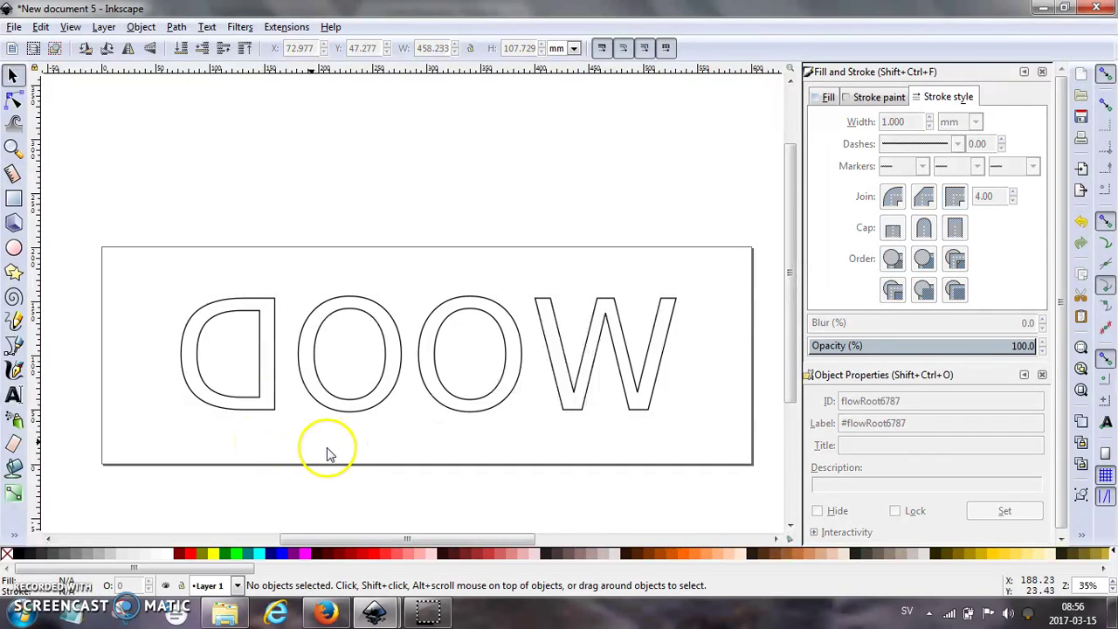
left_click(13, 27)
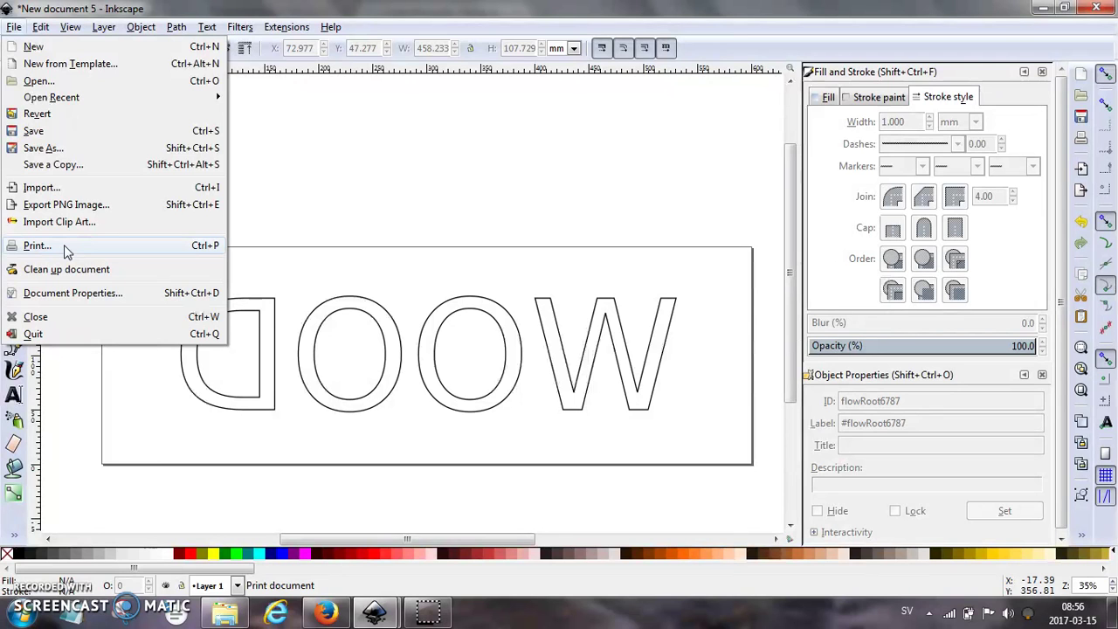
key("Escape")
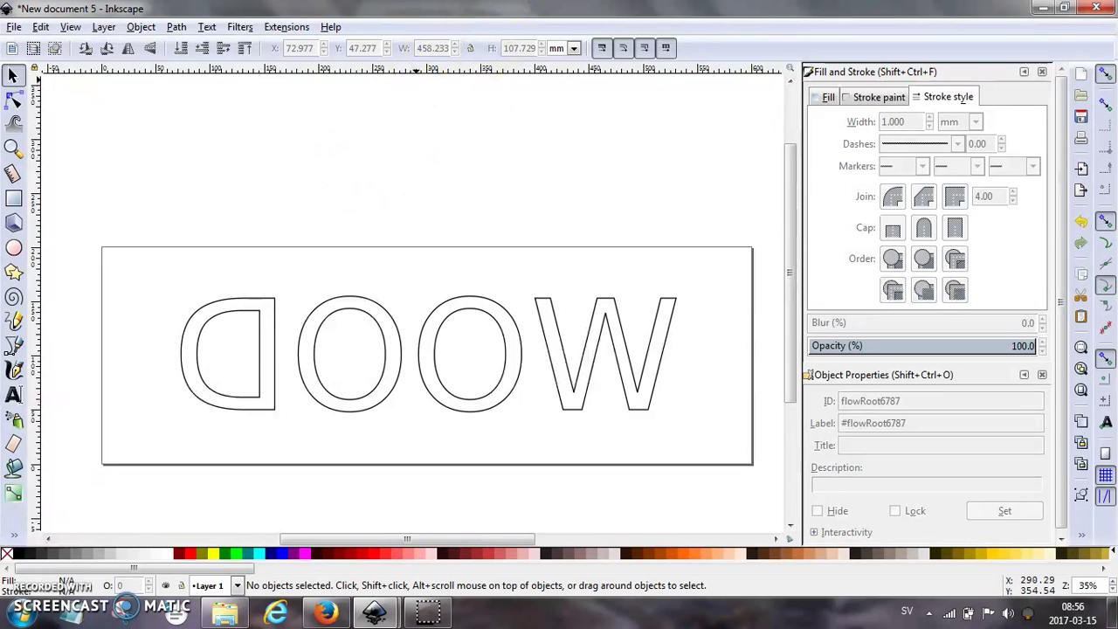
left_click(440, 10)
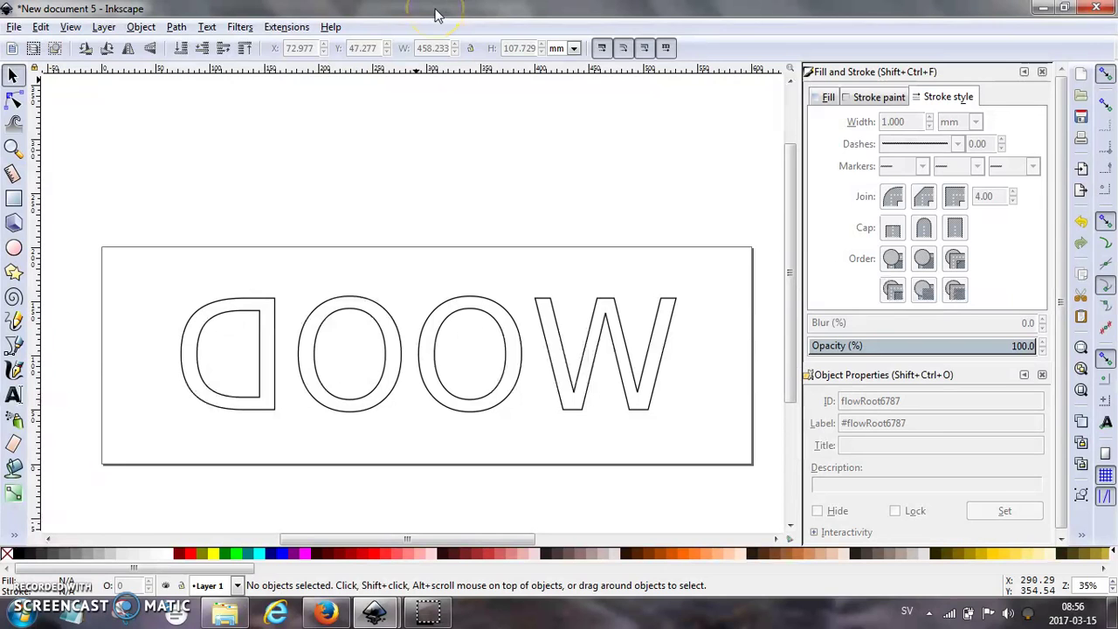